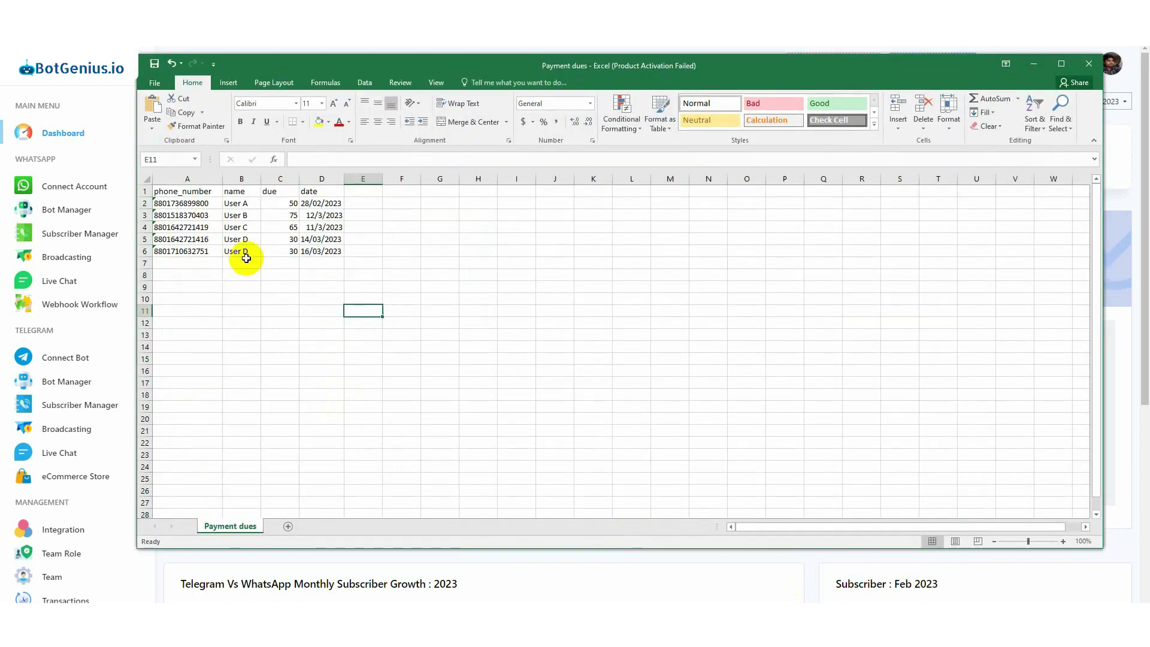
- Review the name, due and date entries for User A and User B in the Payment dues sheet
left_click(245, 203)
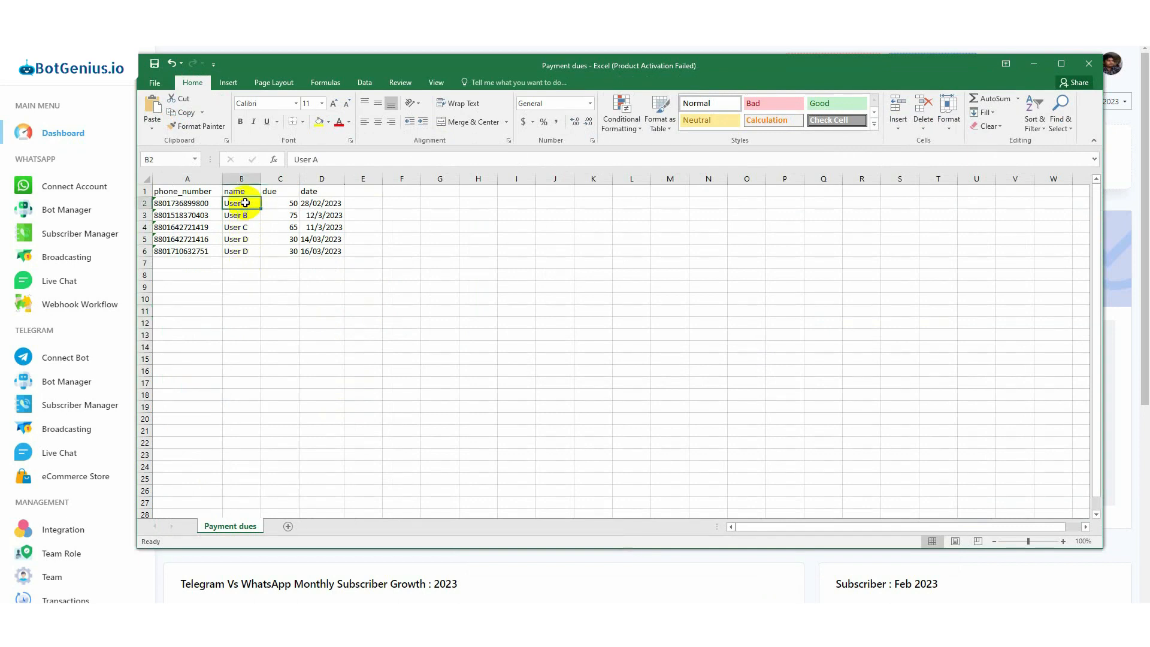
left_click(288, 201)
left_click(335, 202)
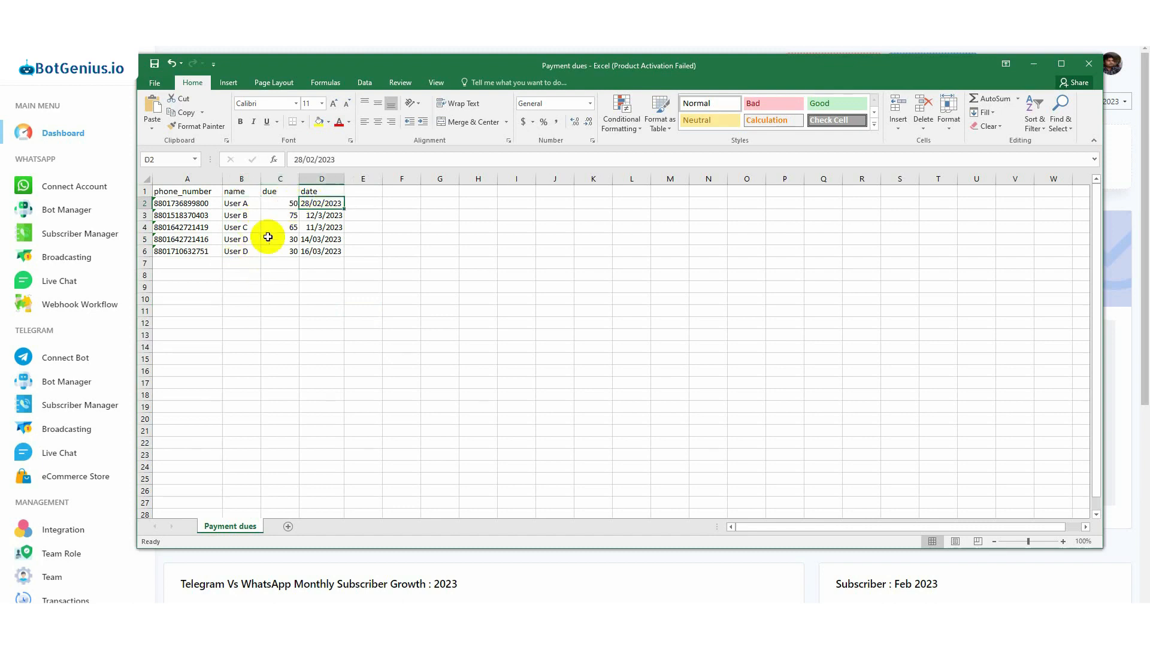
left_click(237, 217)
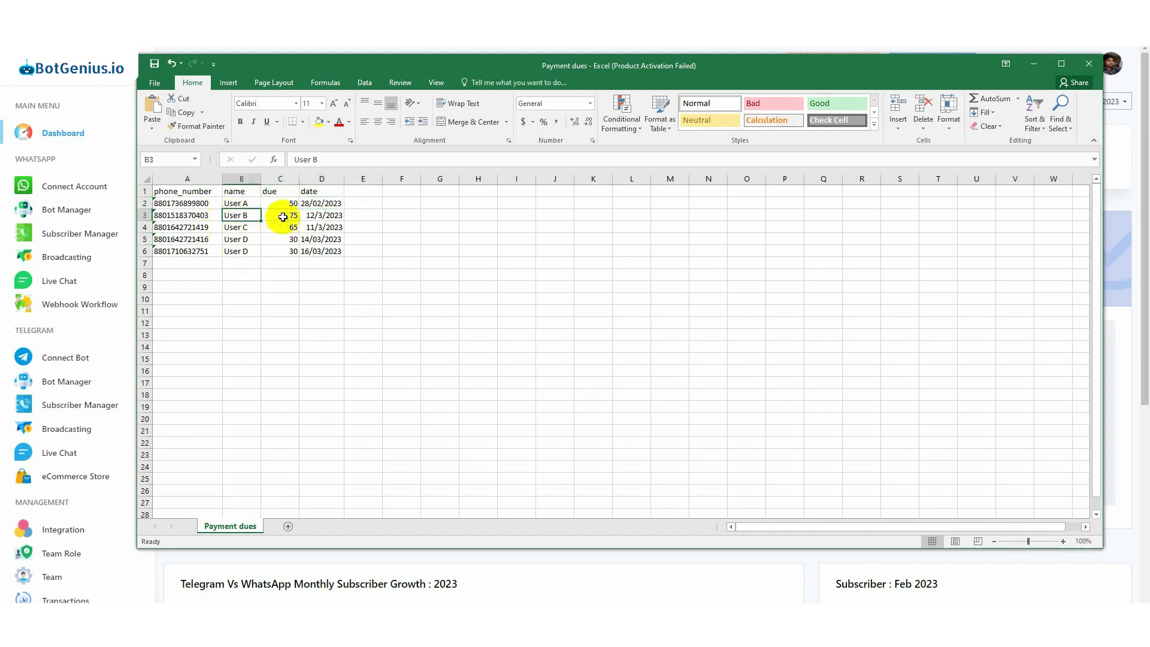
left_click(287, 216)
left_click(324, 214)
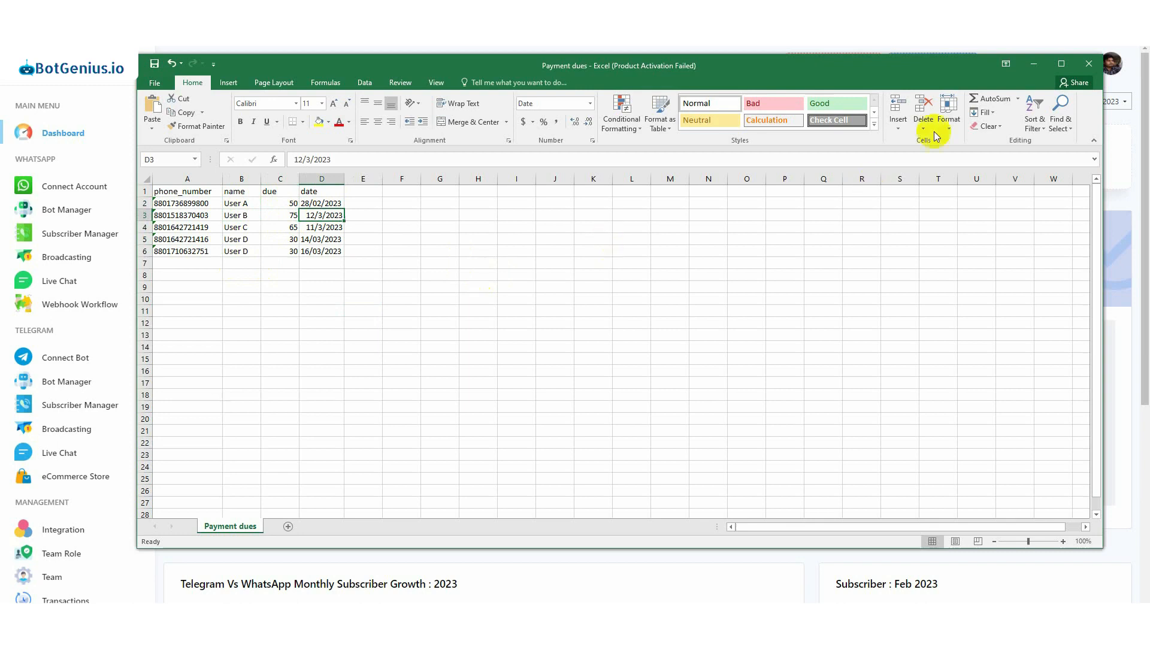
left_click(1036, 64)
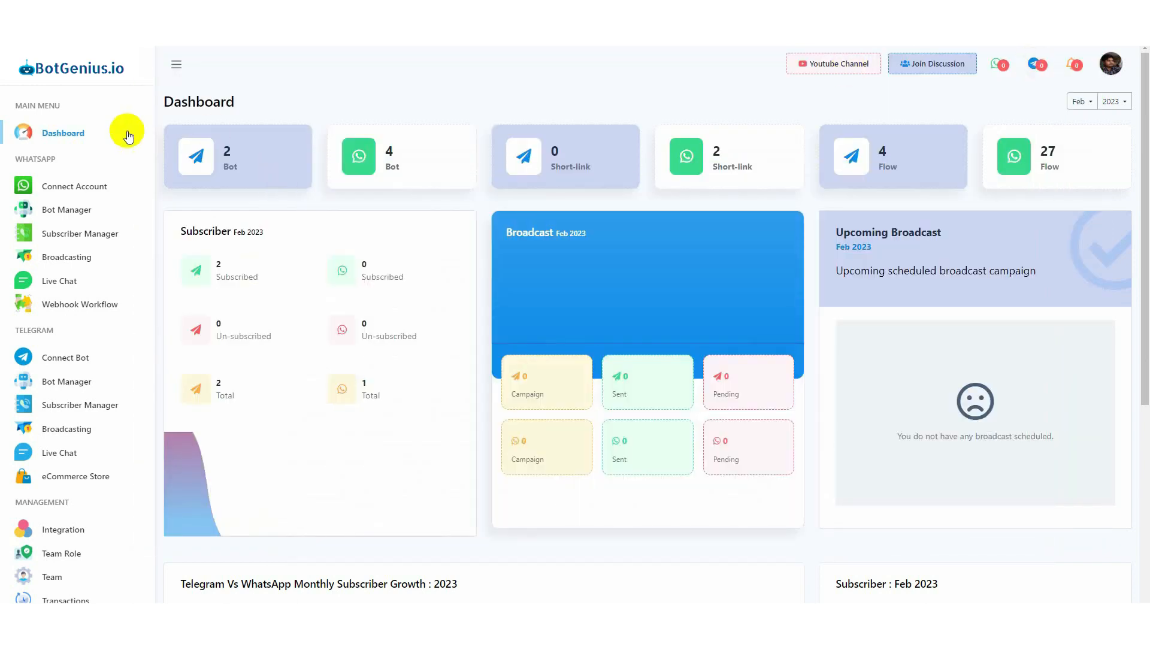
- Display the WhatsApp subscribers of the Chatbotzzz Support bot in the WhatsApp Subscriber Manager
left_click(69, 239)
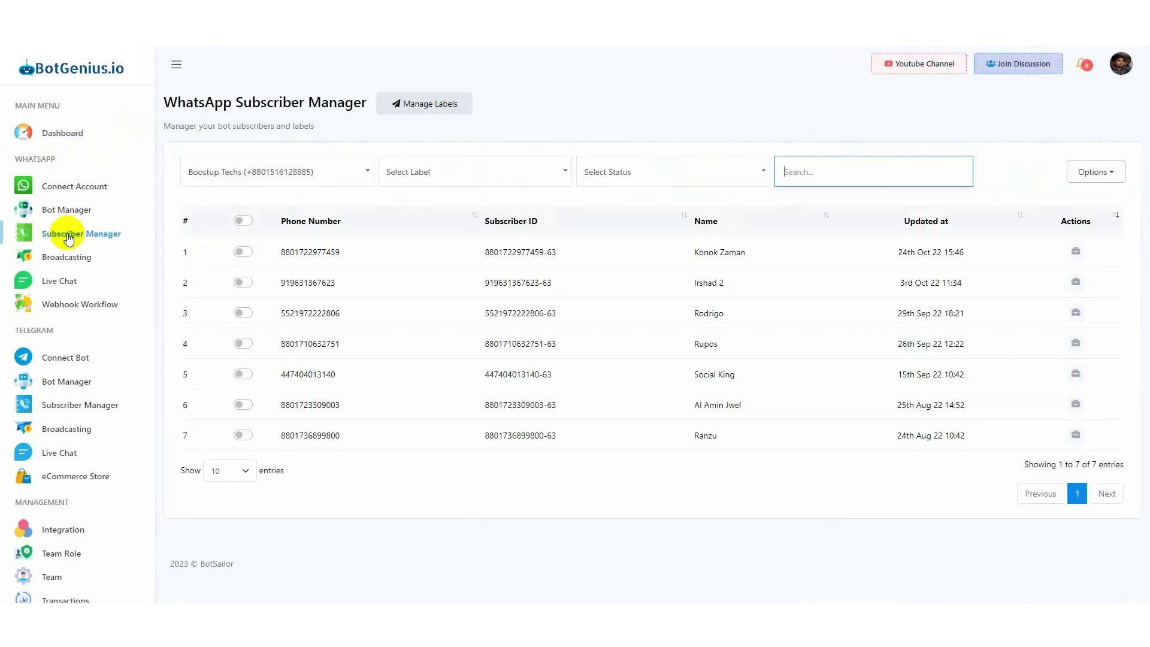
left_click(322, 174)
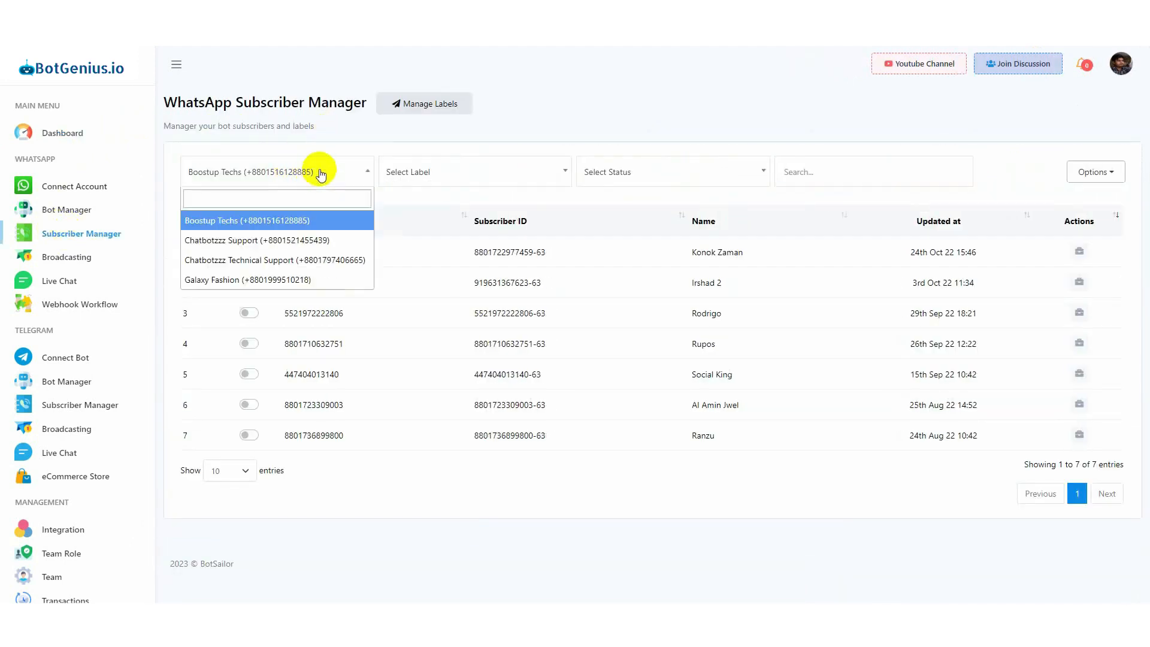
left_click(258, 241)
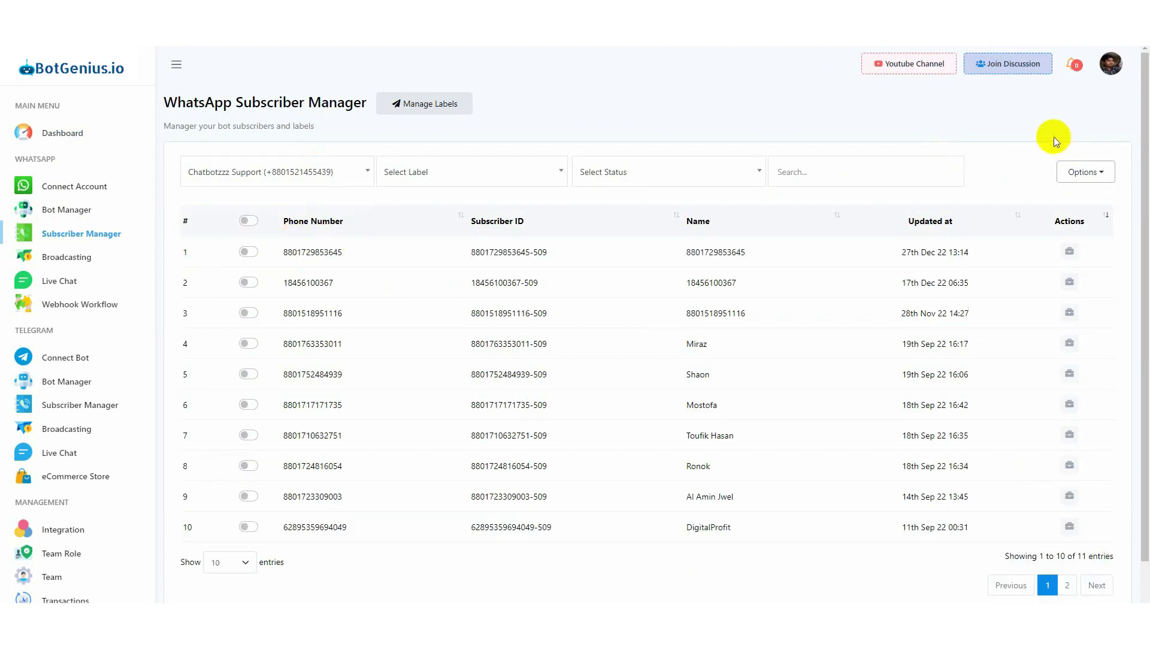
- Start importing subscribers for the selected bot and download the sample CSV file
left_click(1094, 173)
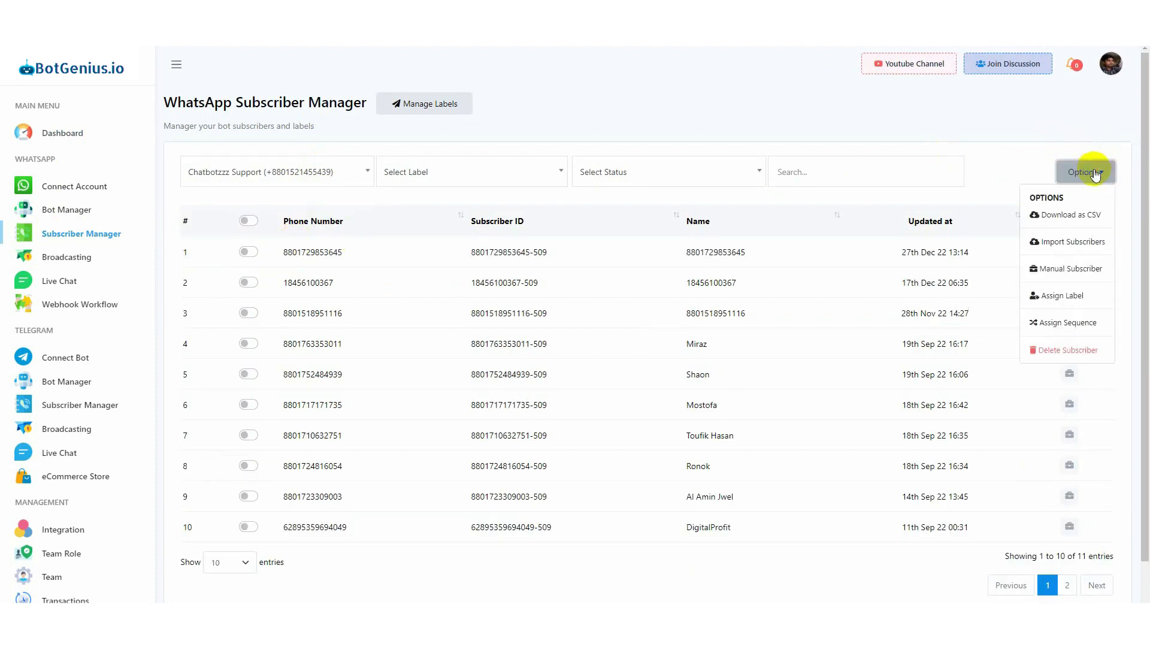
left_click(1097, 243)
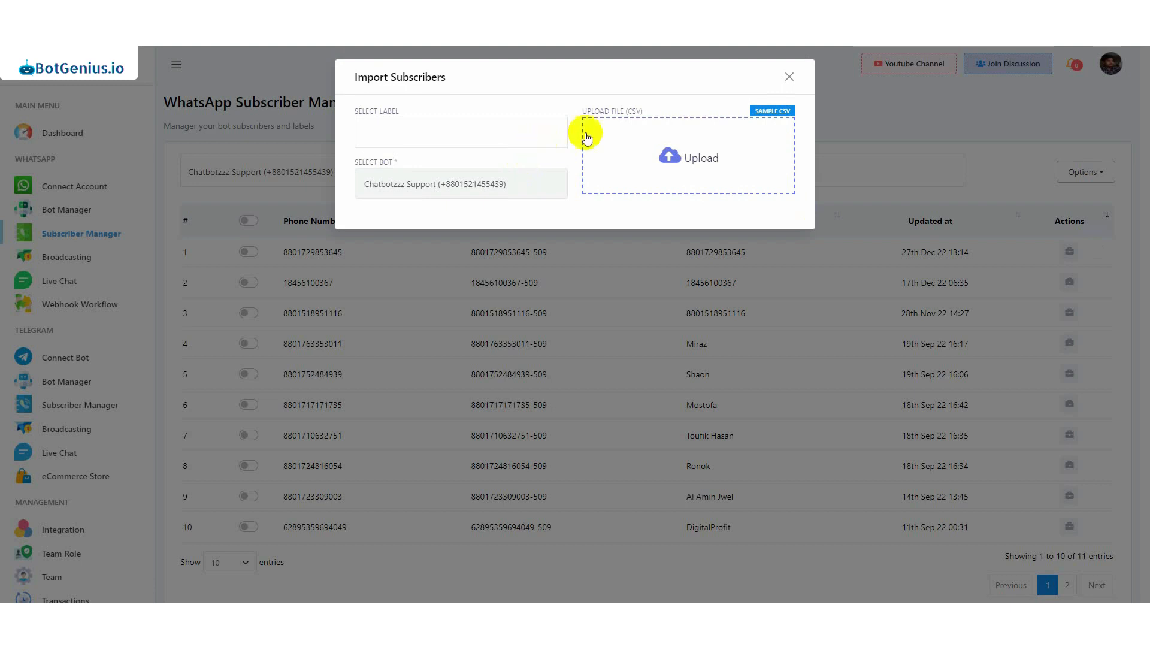
left_click_drag(581, 111, 655, 112)
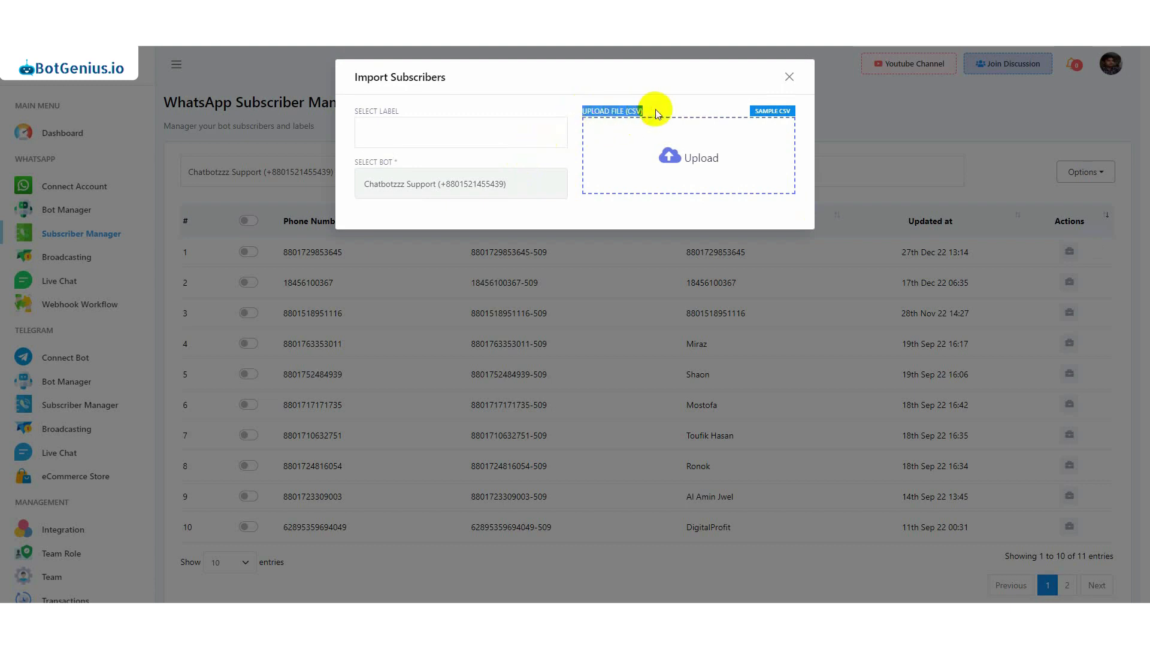
left_click(773, 113)
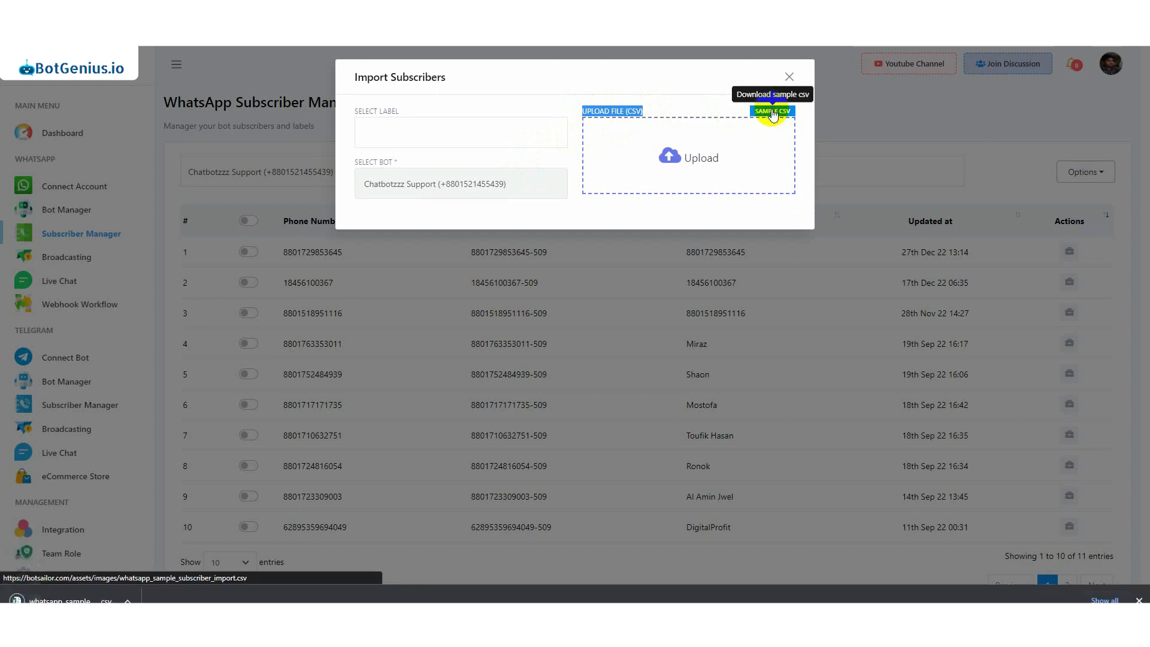
- Examine the phone_number and name columns of the downloaded sample CSV with widened columns, closing it without saving
left_click(78, 599)
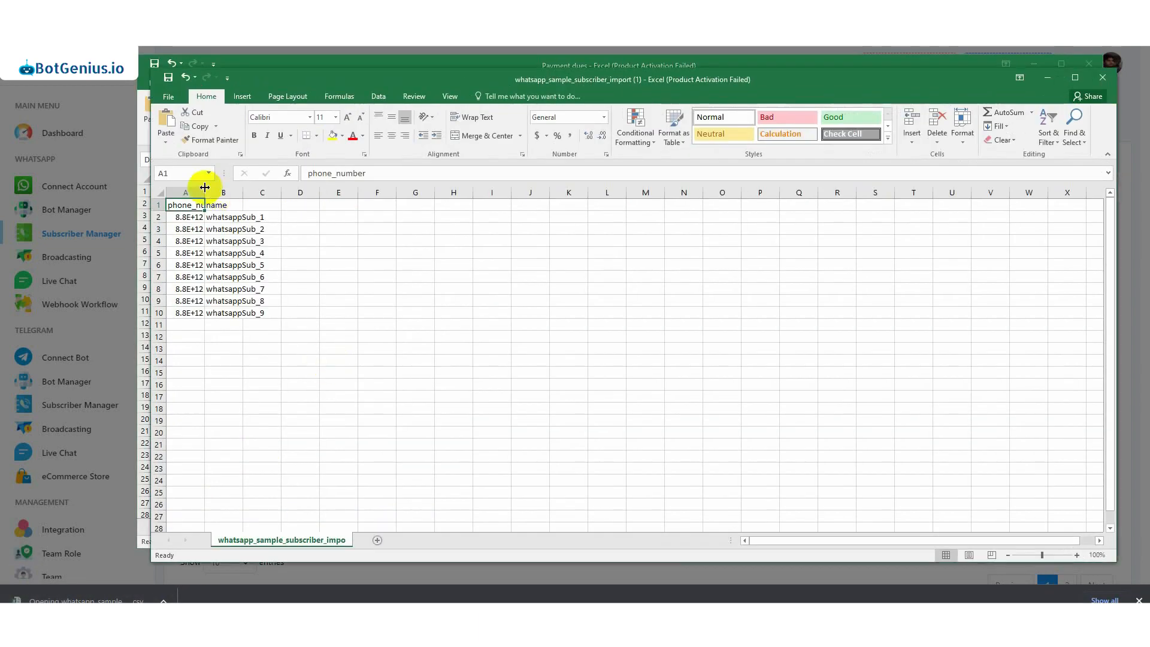
double_click(204, 192)
double_click(266, 193)
left_click(212, 217)
left_click(210, 348)
left_click(205, 204)
left_click(272, 204)
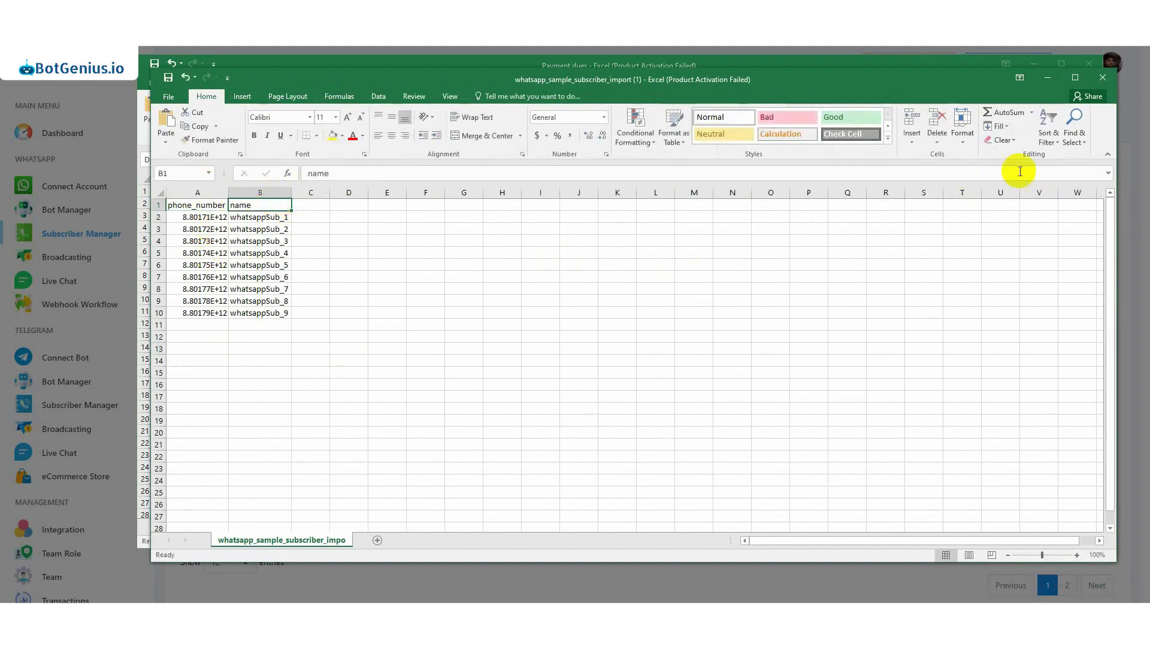
left_click(1100, 84)
left_click(574, 328)
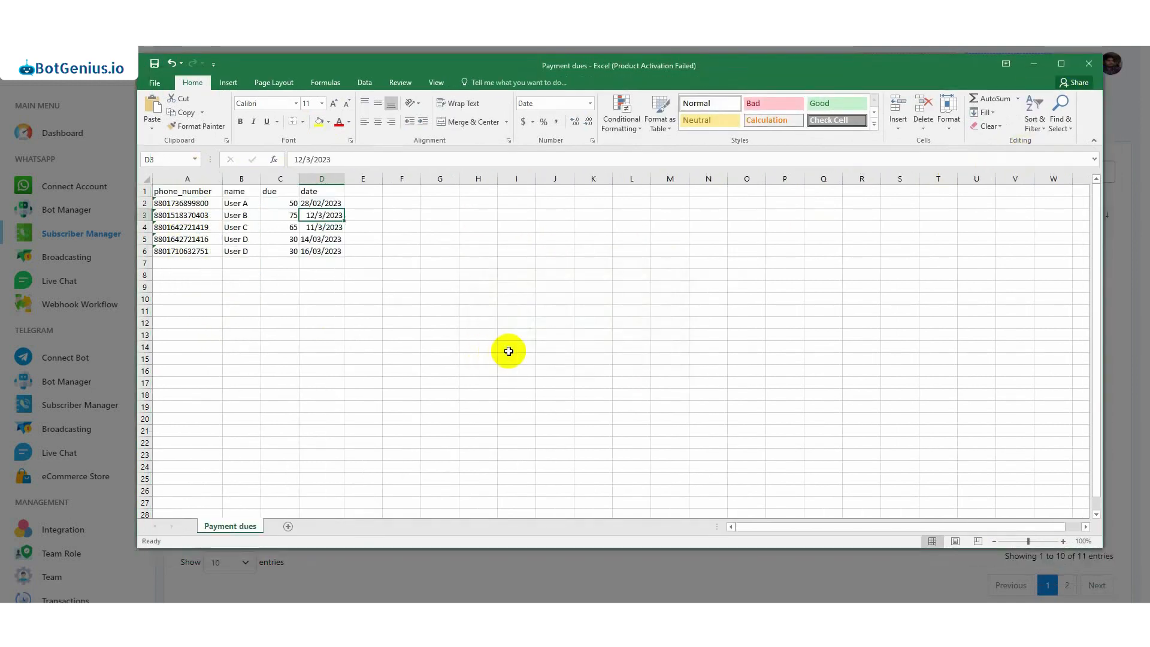
- Format the phone_number column of the Payment dues sheet as Text and save the file in CSV format
left_click(289, 311)
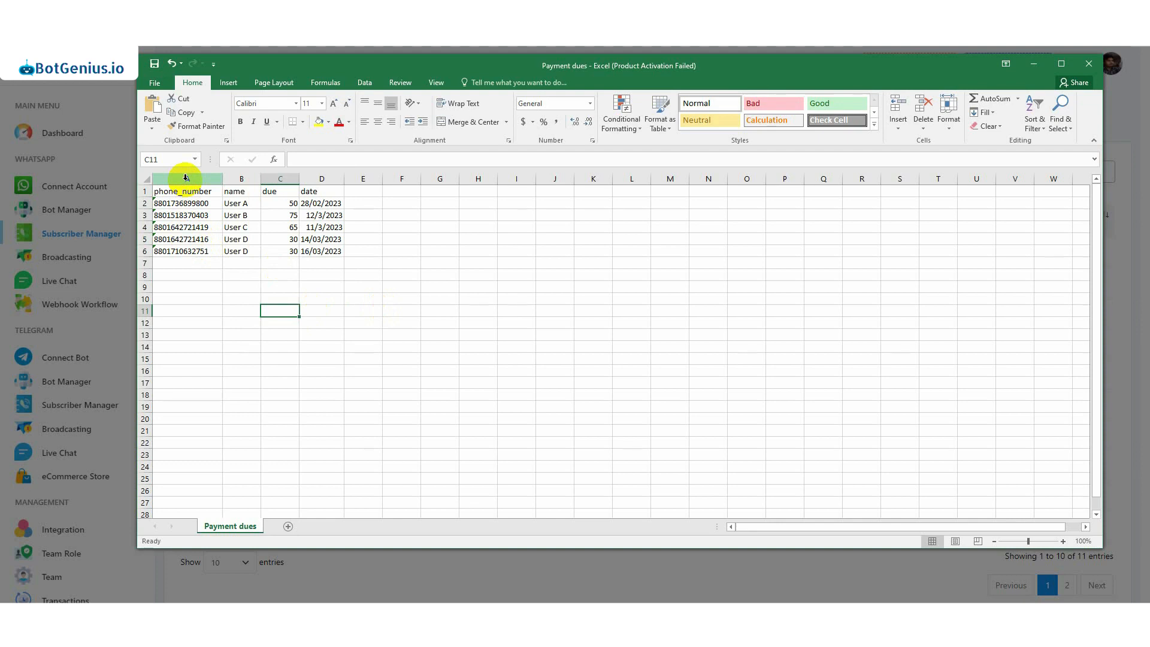
left_click(185, 177)
left_click(590, 104)
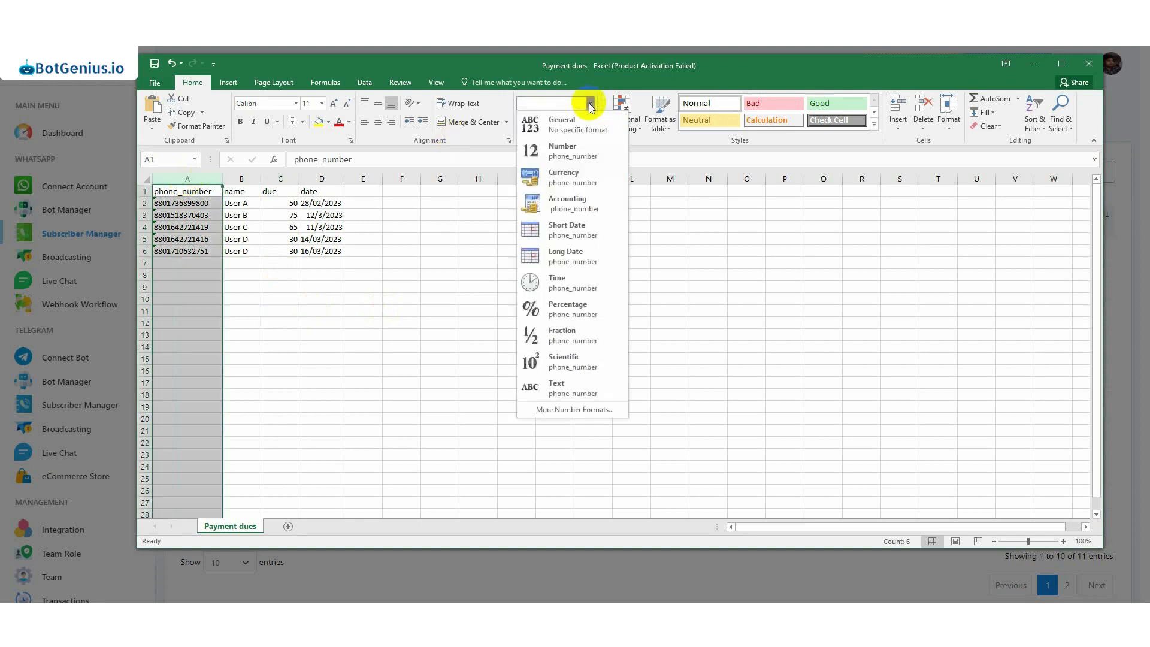
left_click(572, 386)
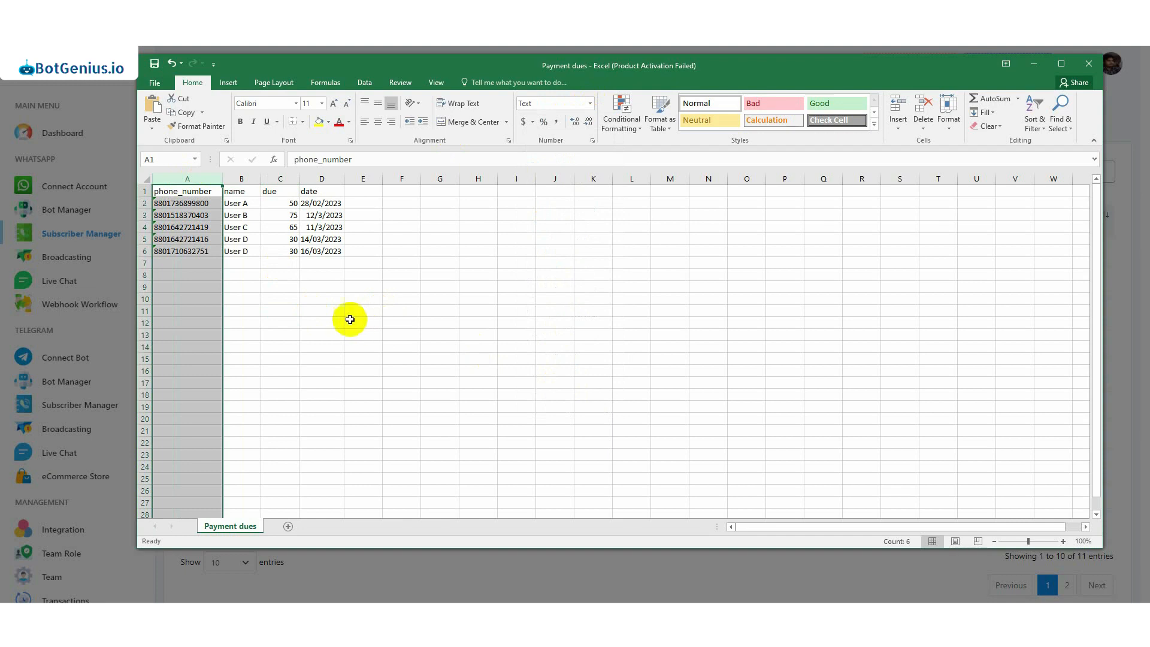
left_click(269, 310)
left_click(155, 65)
left_click(543, 356)
left_click(1034, 64)
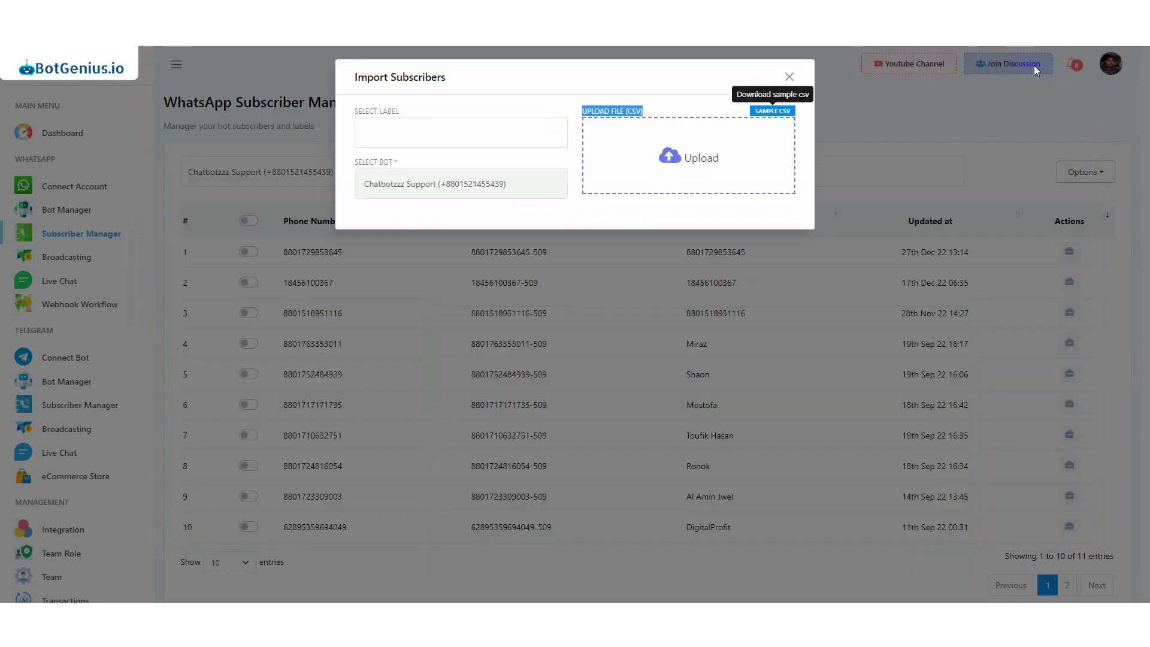
- Upload the Payment dues CSV from the Desktop to the subscriber import and check the phone numbers in its sample data
left_click(685, 82)
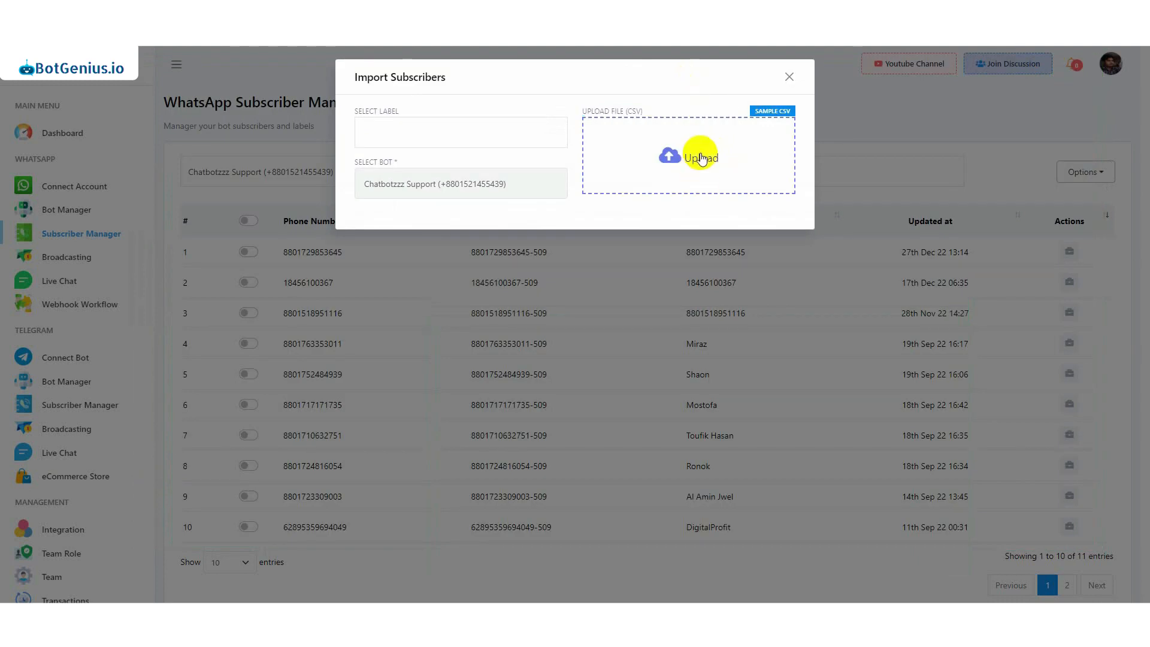
left_click(702, 158)
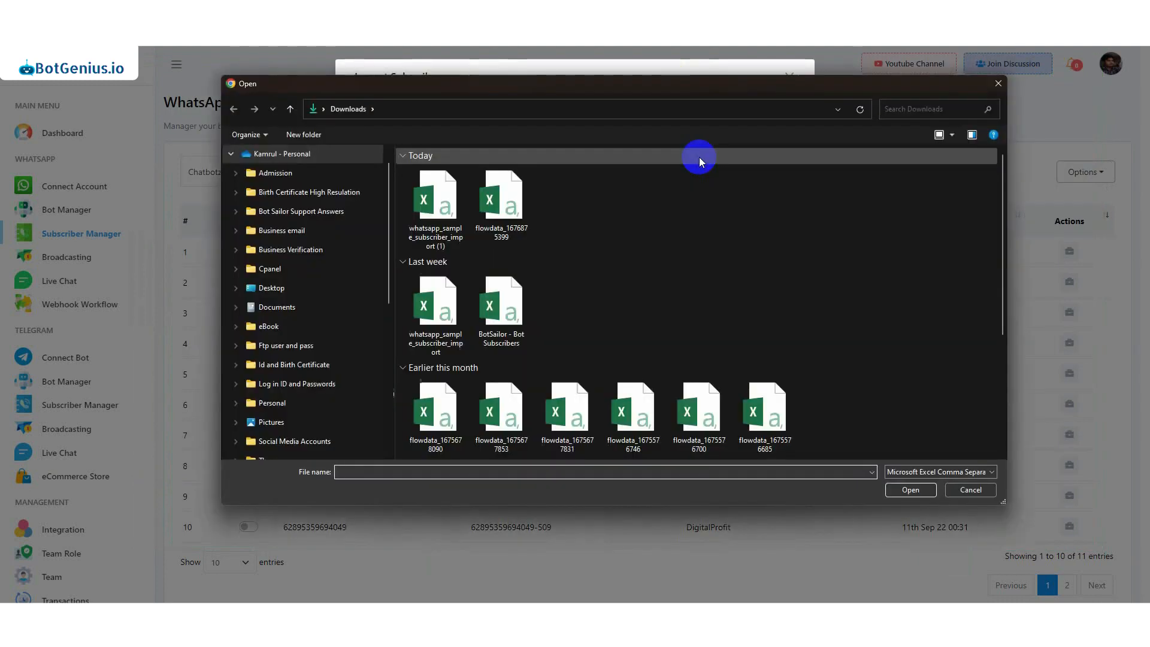
scroll(325, 236, "down", 4)
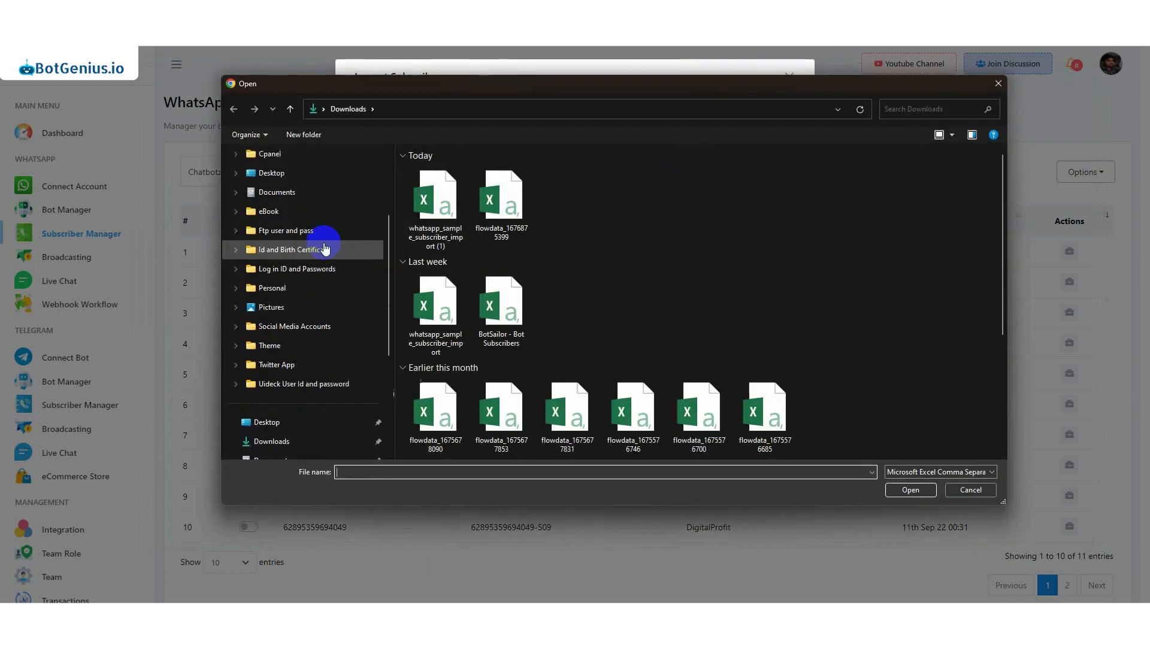
left_click(296, 348)
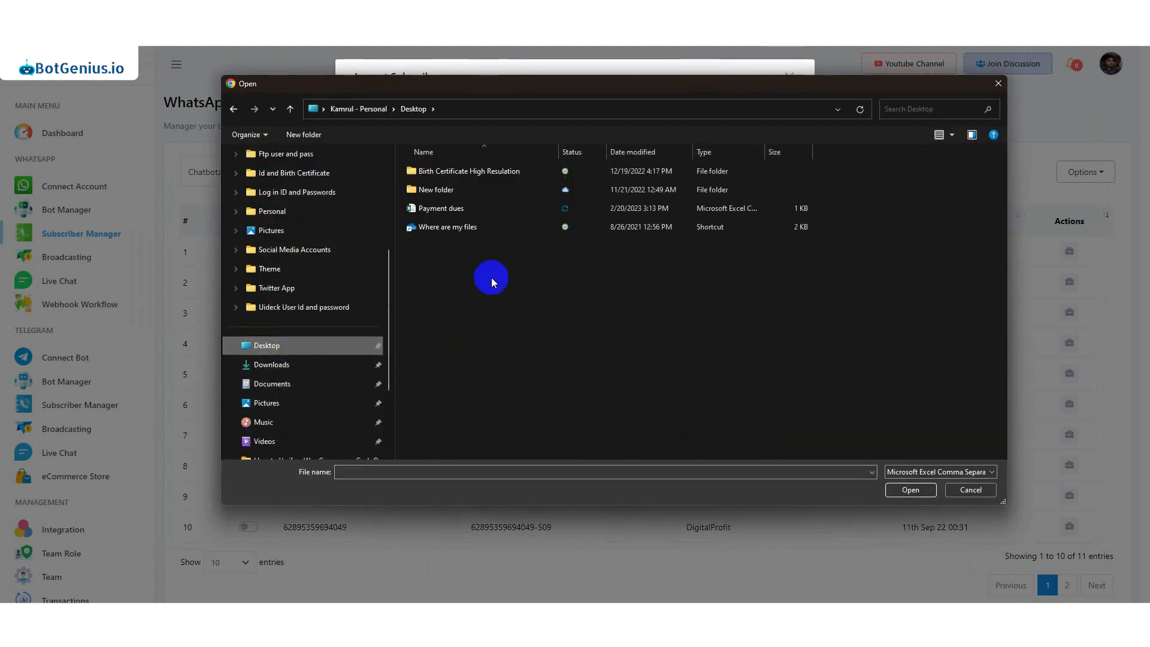
left_click(458, 211)
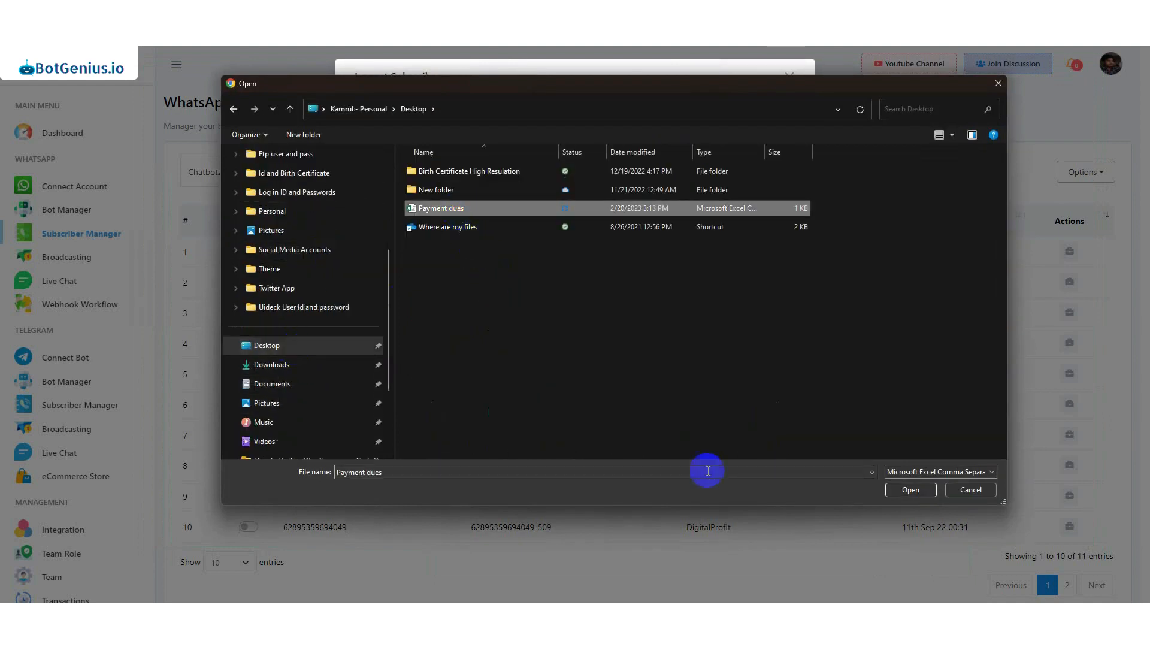
left_click(911, 490)
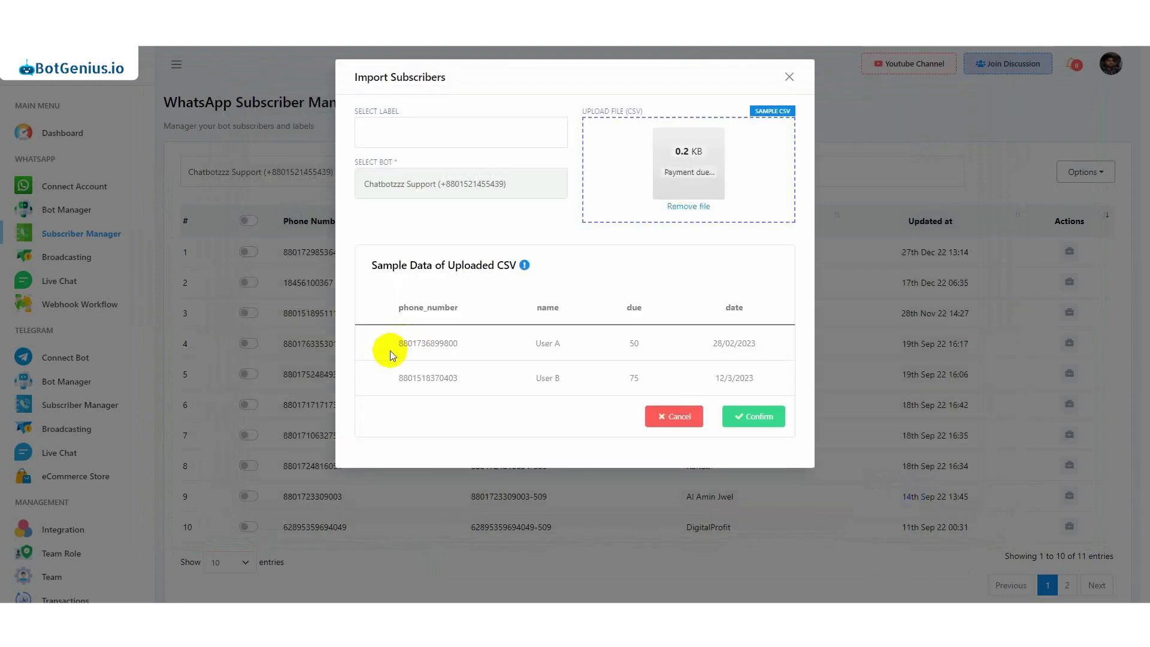
left_click_drag(393, 343, 466, 344)
left_click_drag(386, 381, 467, 377)
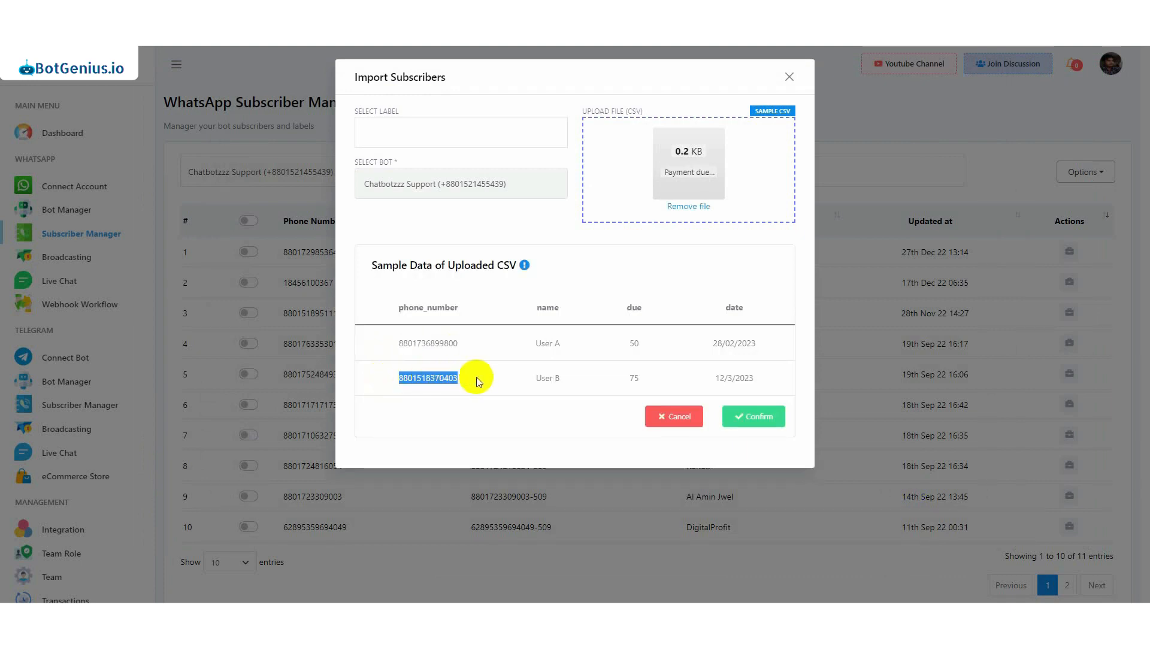
left_click(477, 381)
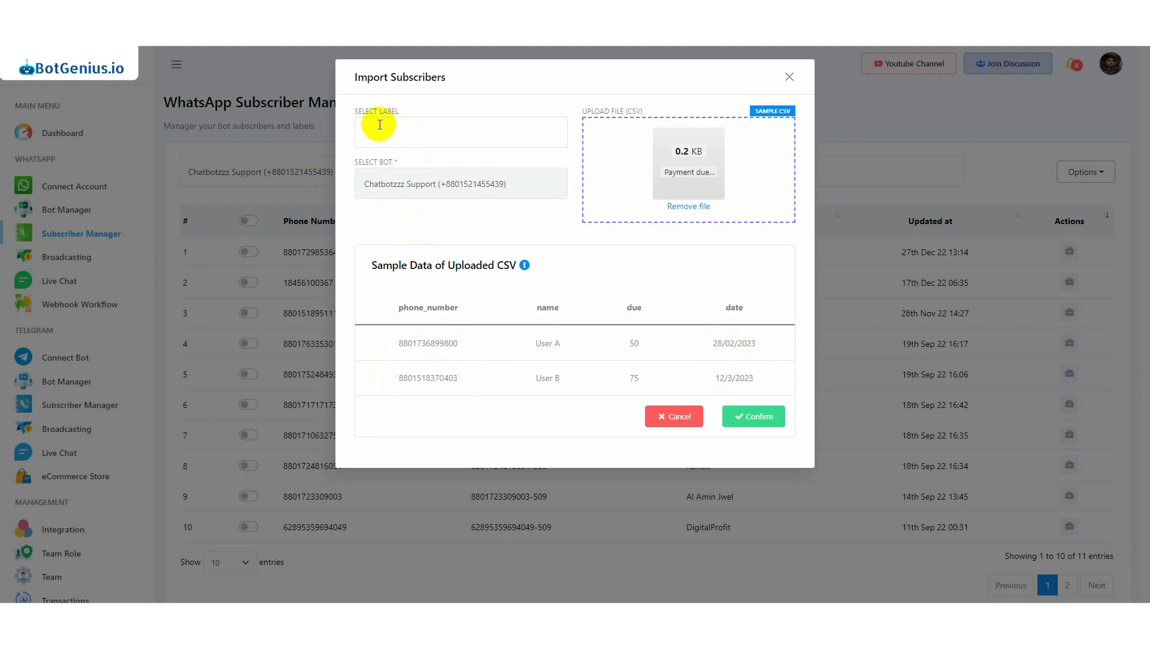
- Assign the Payment Dues label to the subscribers being imported and confirm the import
left_click_drag(354, 112, 424, 109)
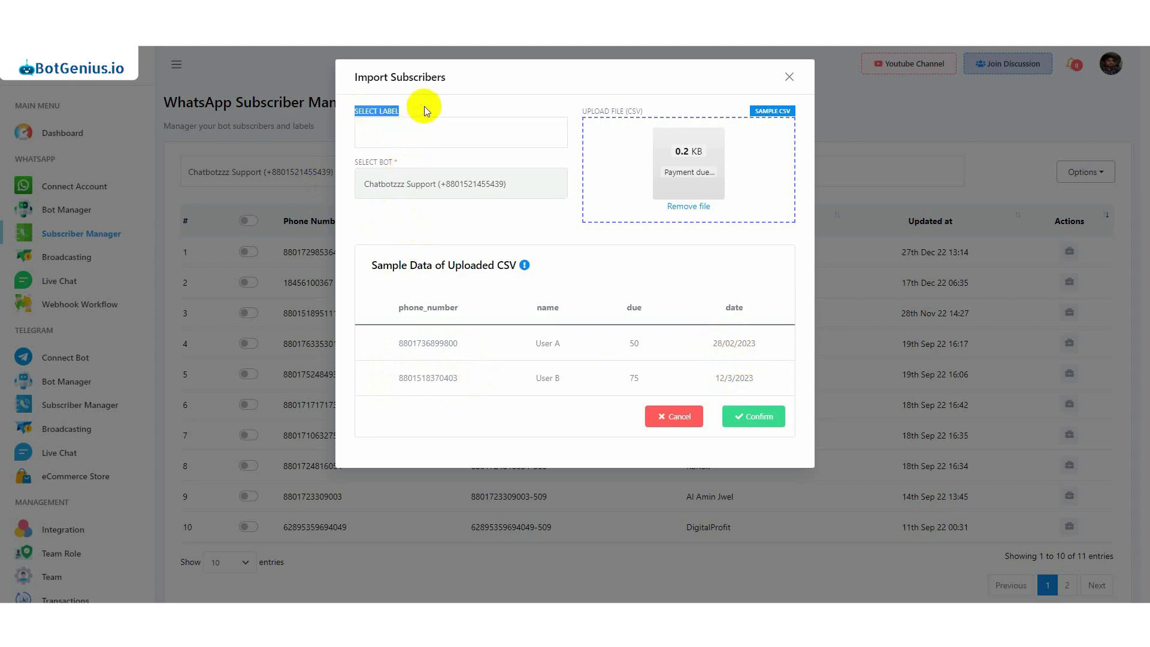
left_click(424, 107)
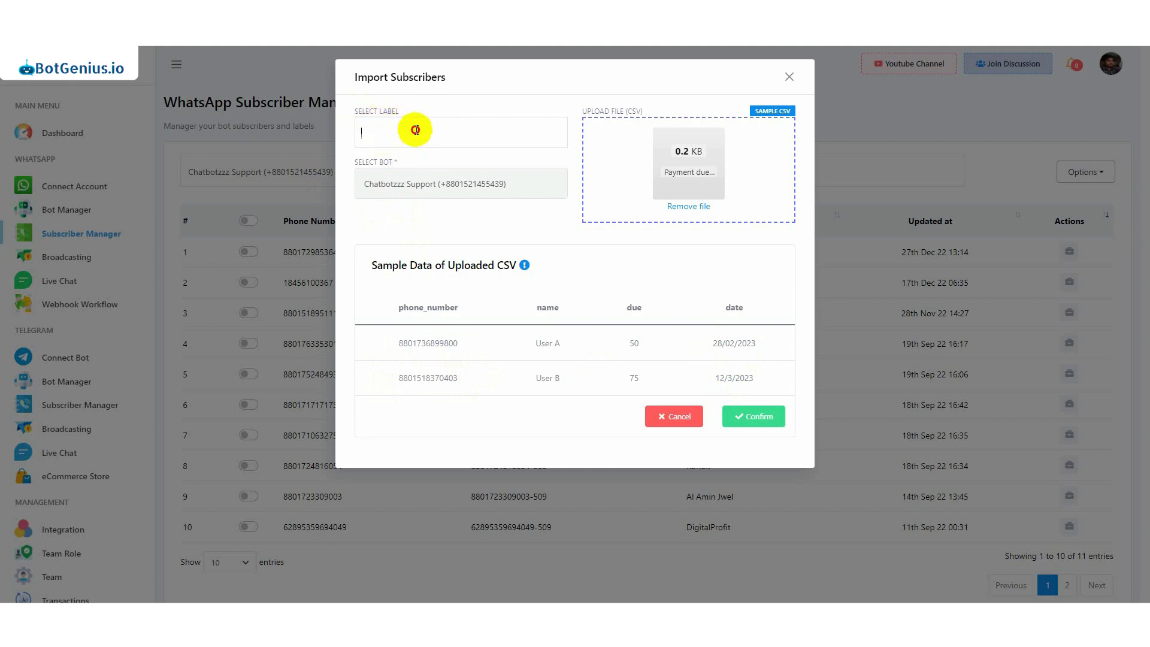
left_click(416, 130)
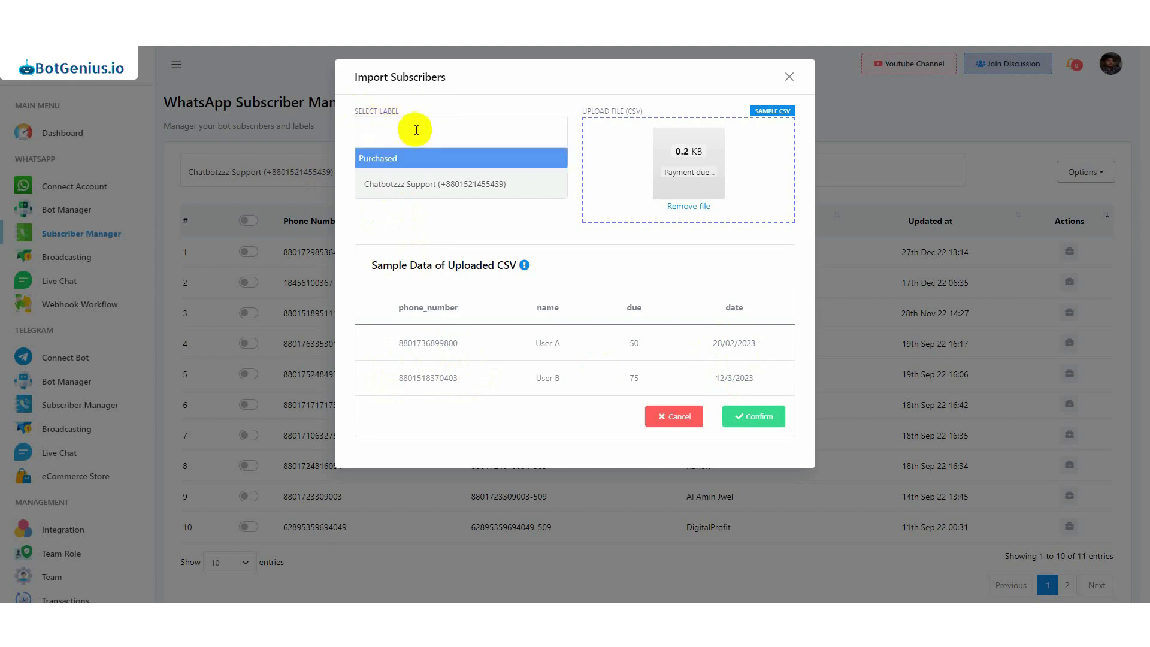
left_click(401, 159)
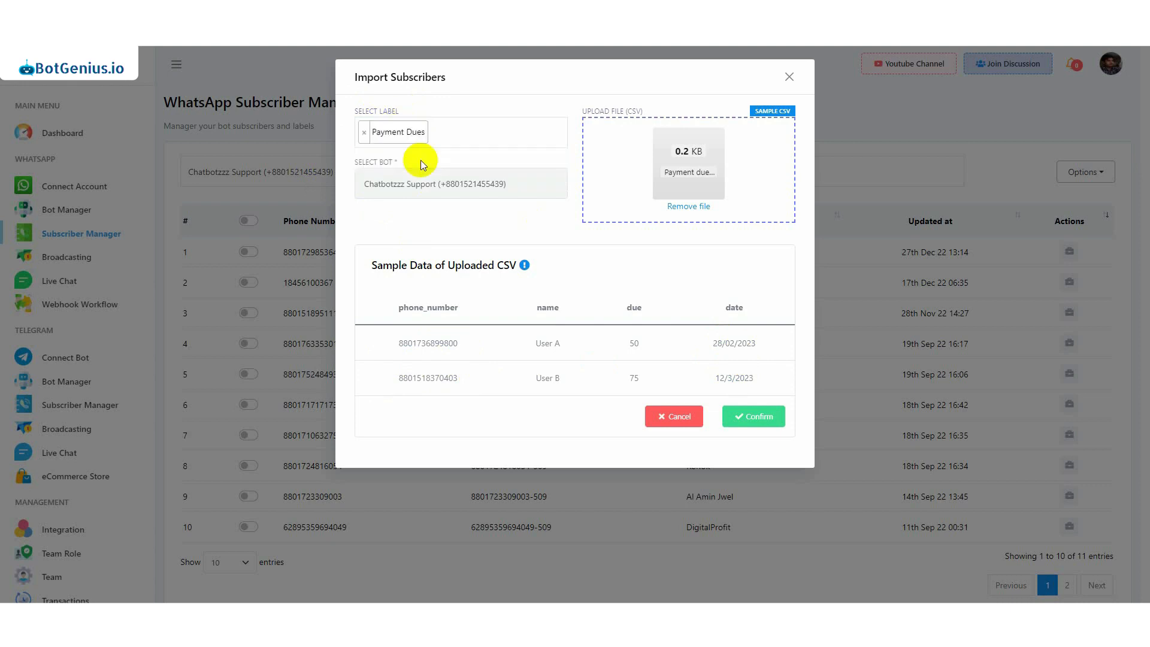
left_click_drag(354, 110, 465, 108)
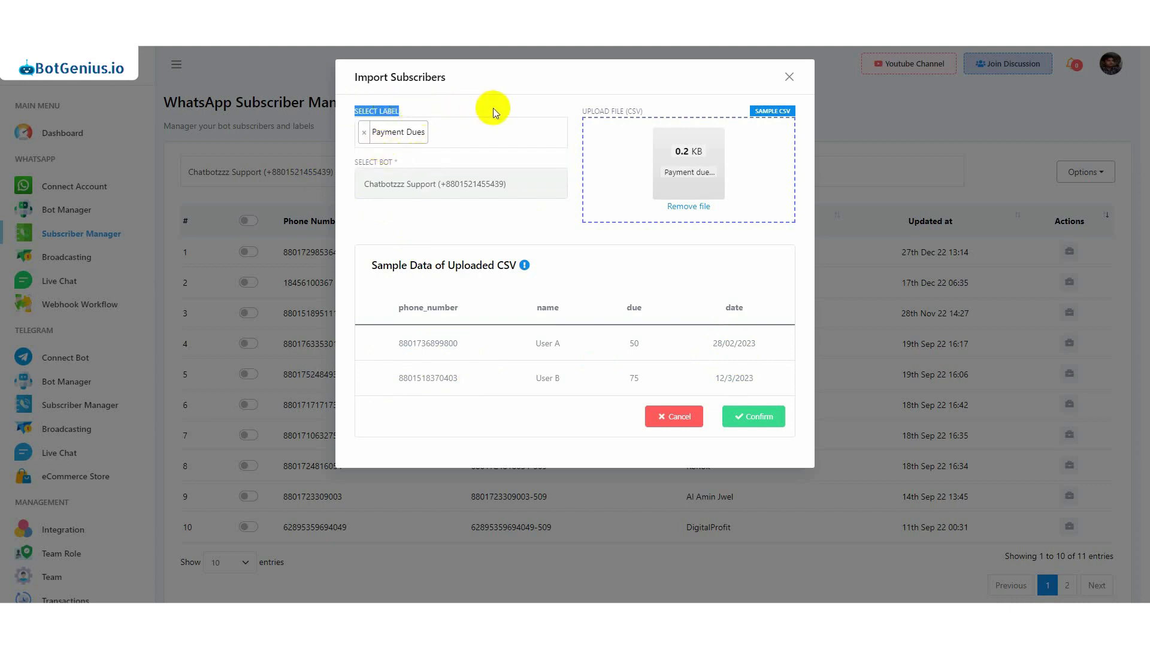
left_click(494, 108)
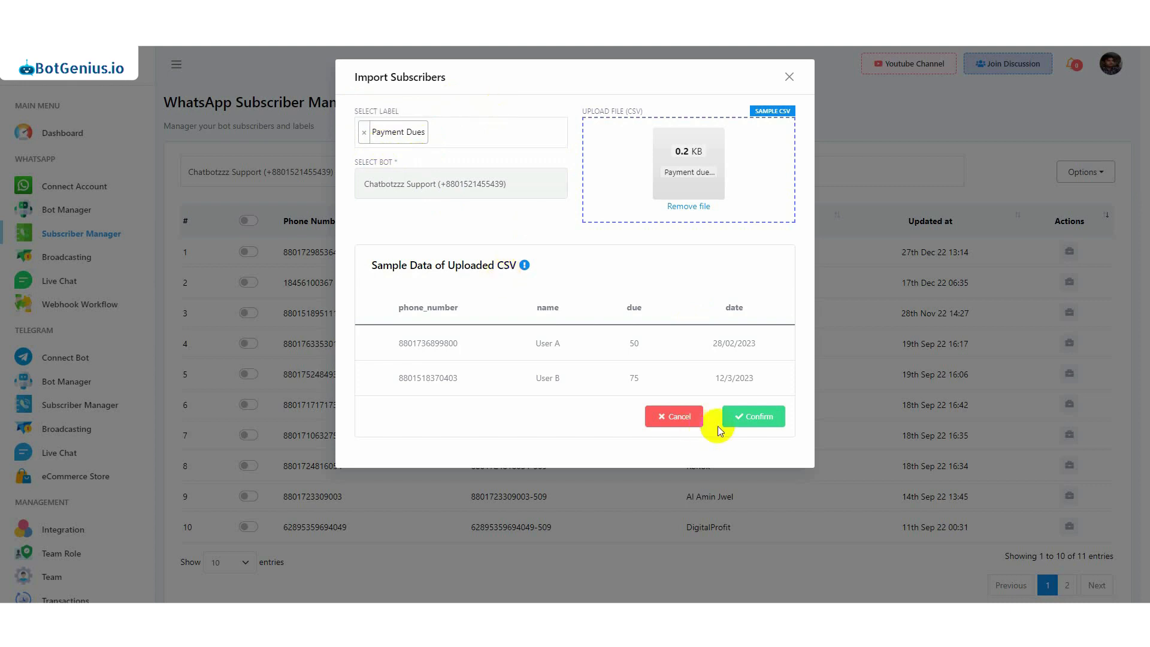
left_click(762, 421)
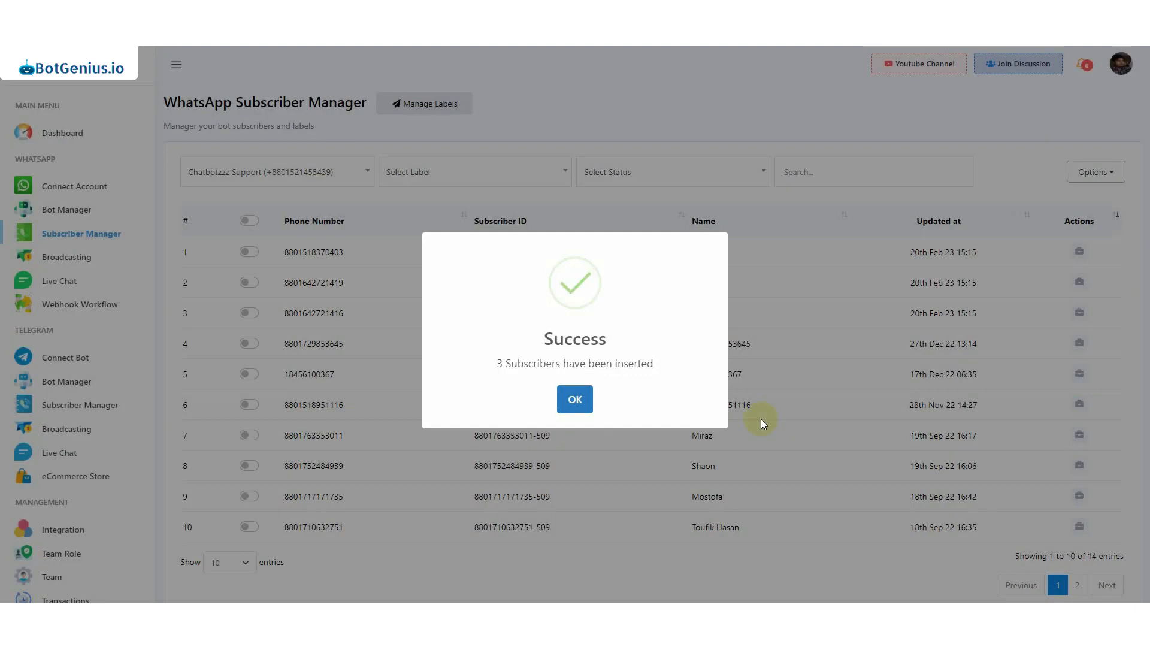
left_click_drag(497, 364, 671, 368)
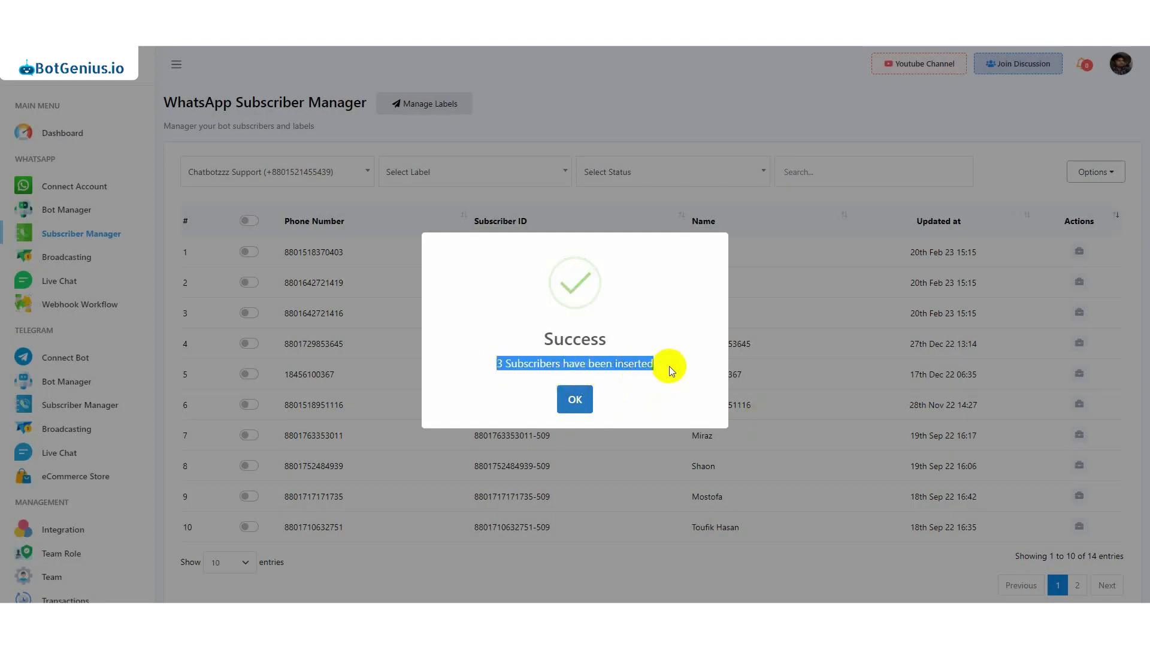
- Check the first imported subscriber's Due and Date custom fields and assigned labels, closing the subscriber details
left_click(575, 399)
left_click(1076, 252)
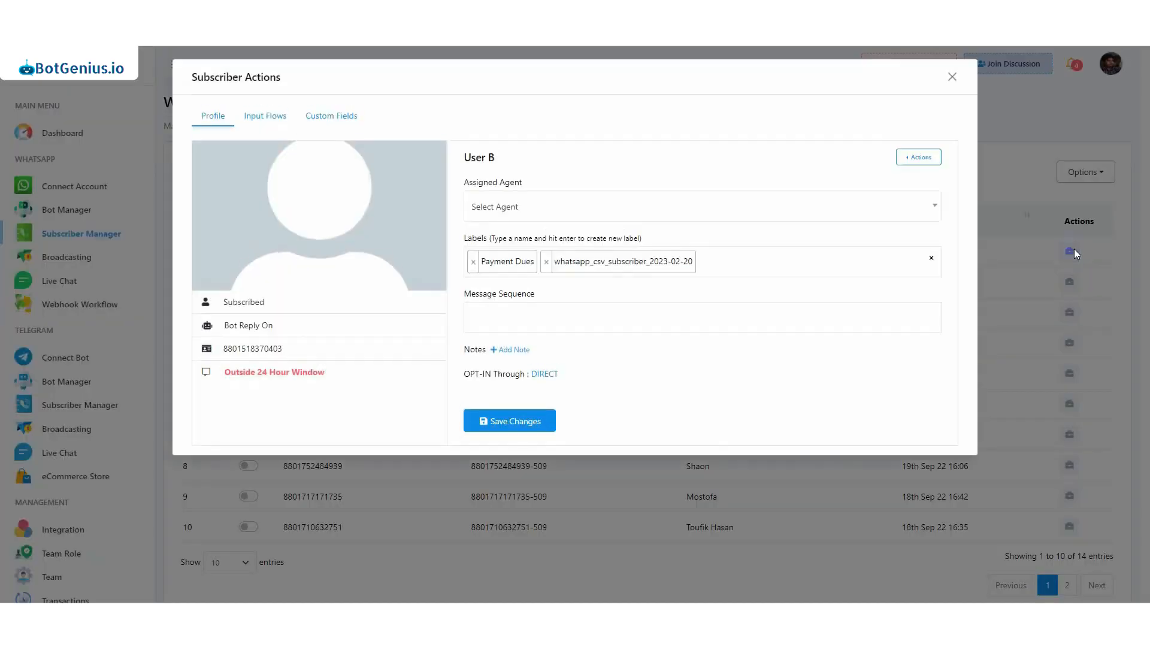
left_click(330, 120)
mouse_move(221, 157)
left_mouse_down()
mouse_move(243, 157)
mouse_move(224, 176)
left_mouse_up()
left_click_drag(221, 215, 254, 216)
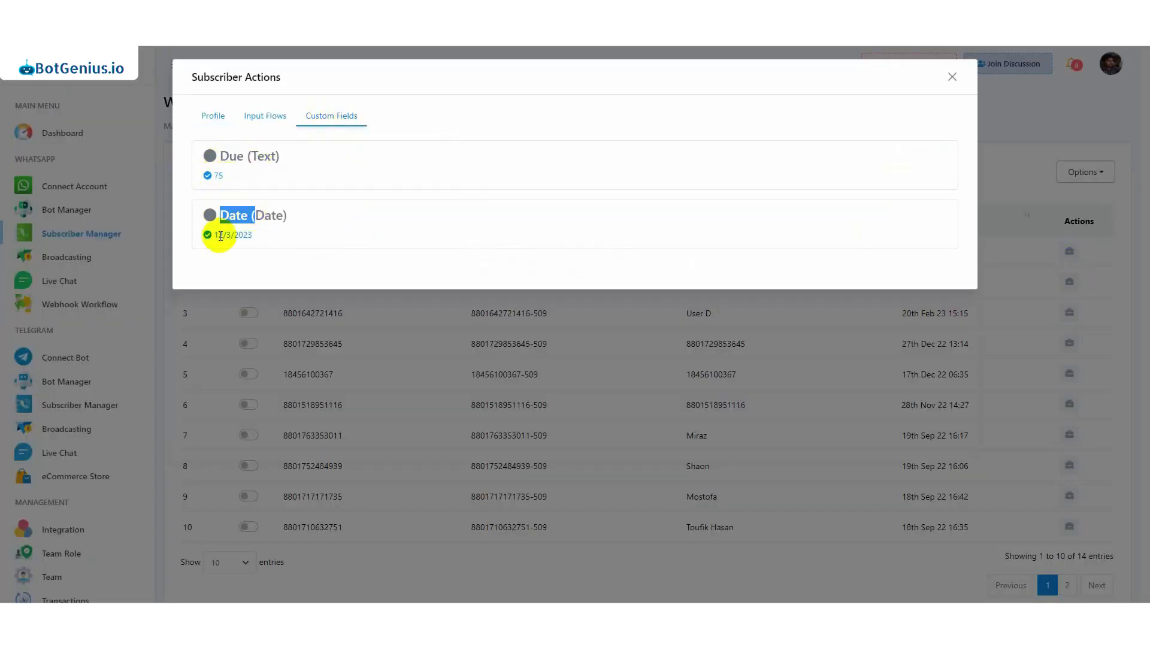
left_click(212, 115)
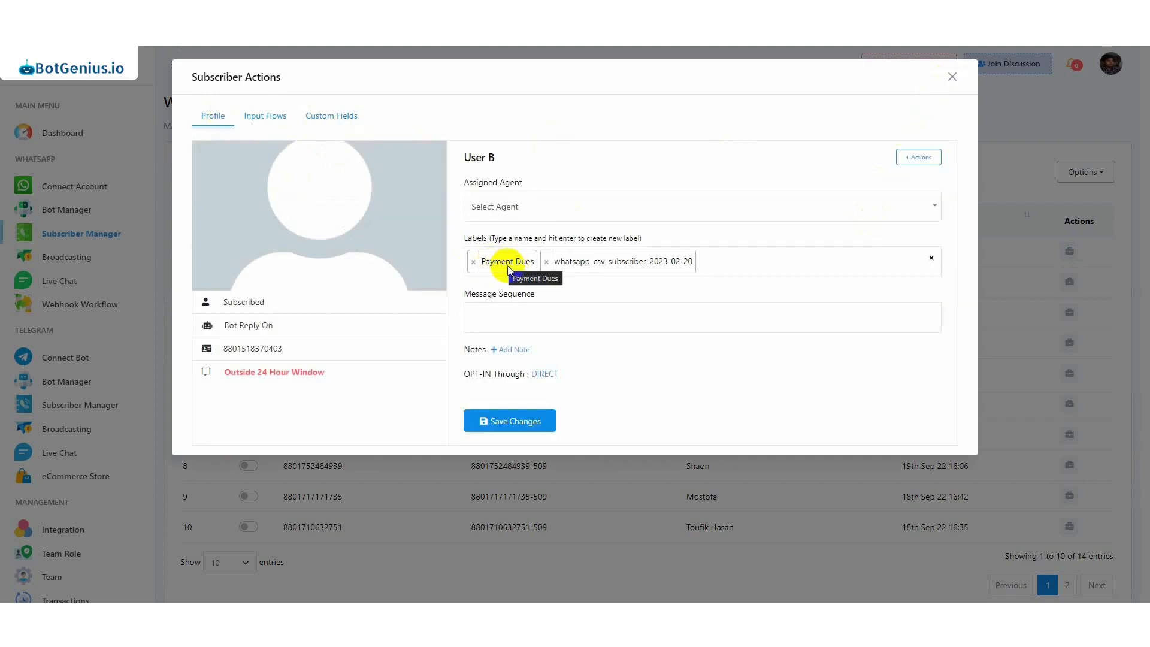
left_click(952, 77)
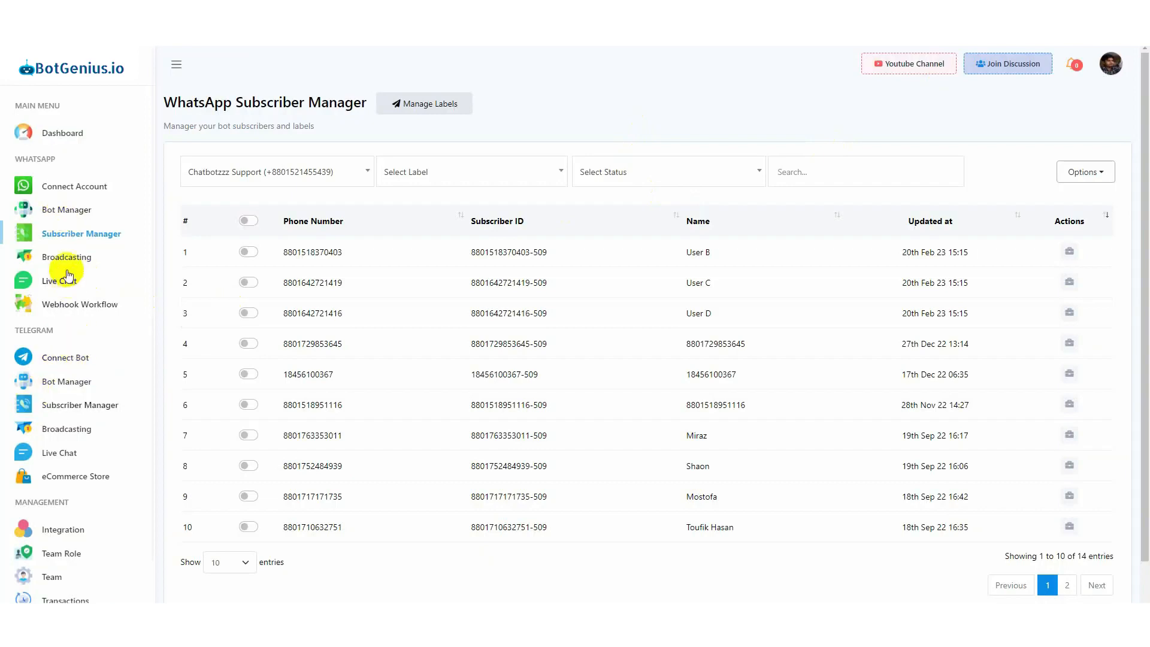
- Start a new message template for the Chatbotzzz Support bot and name it Payment Dues
left_click(70, 213)
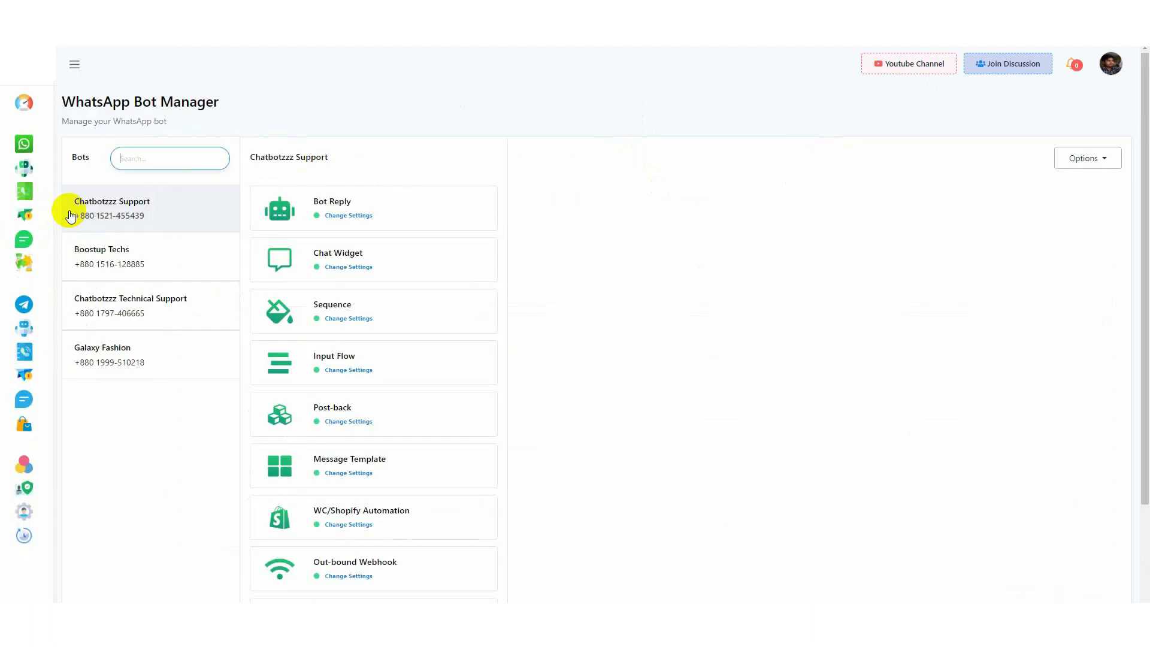
left_click(147, 213)
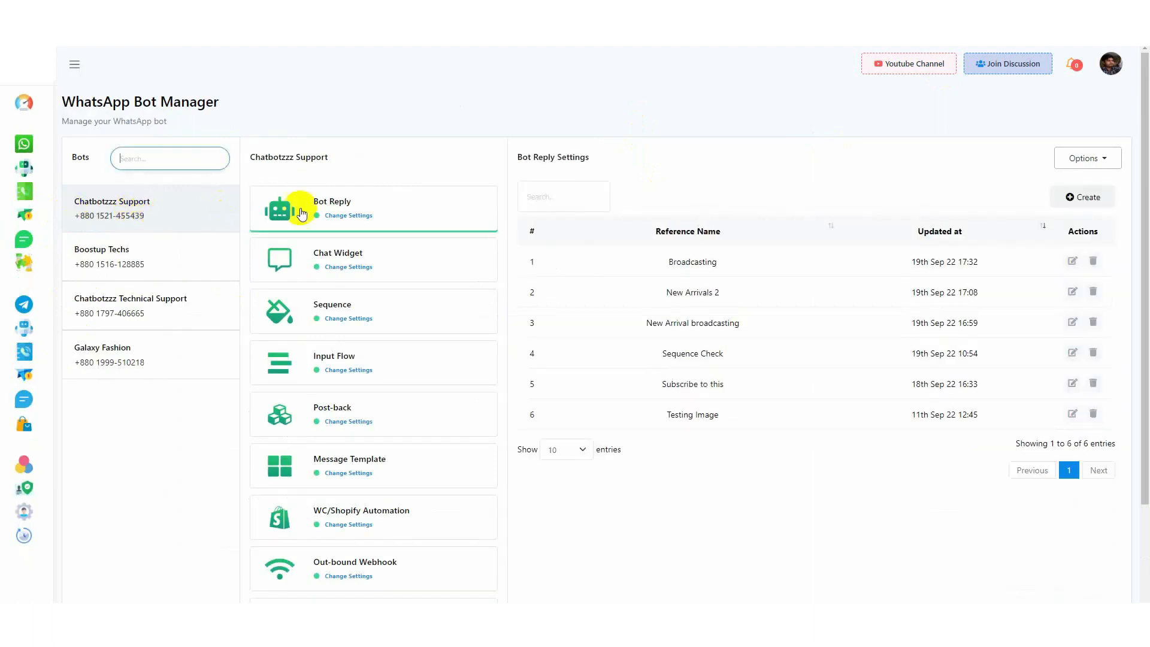
left_click(355, 468)
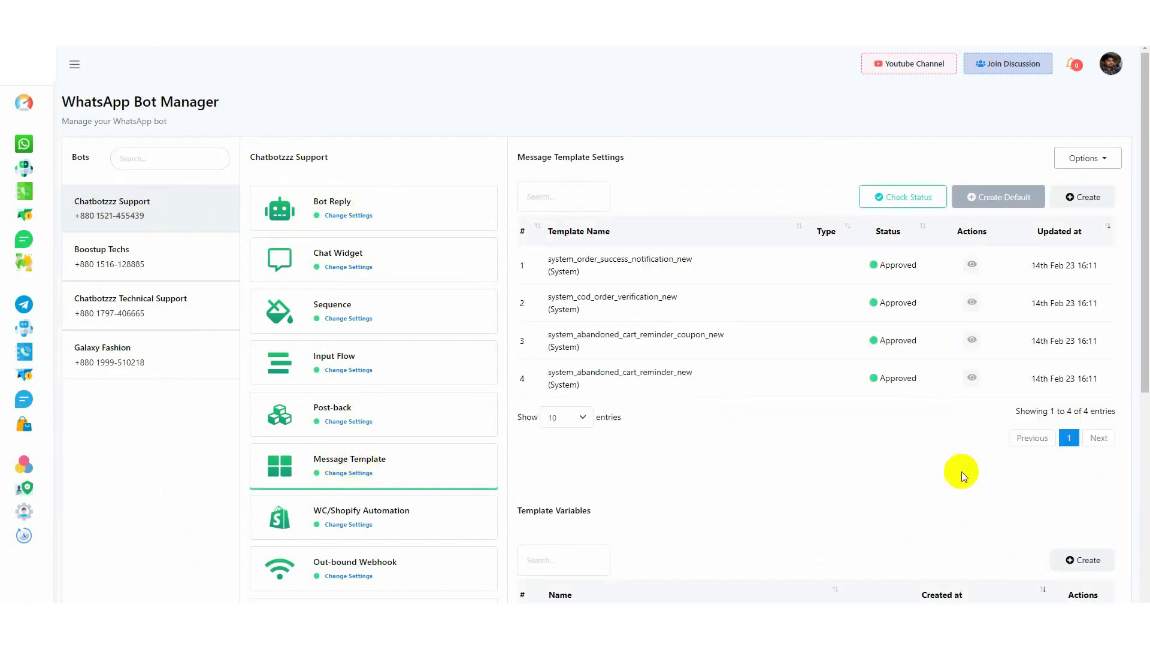
left_click(1088, 200)
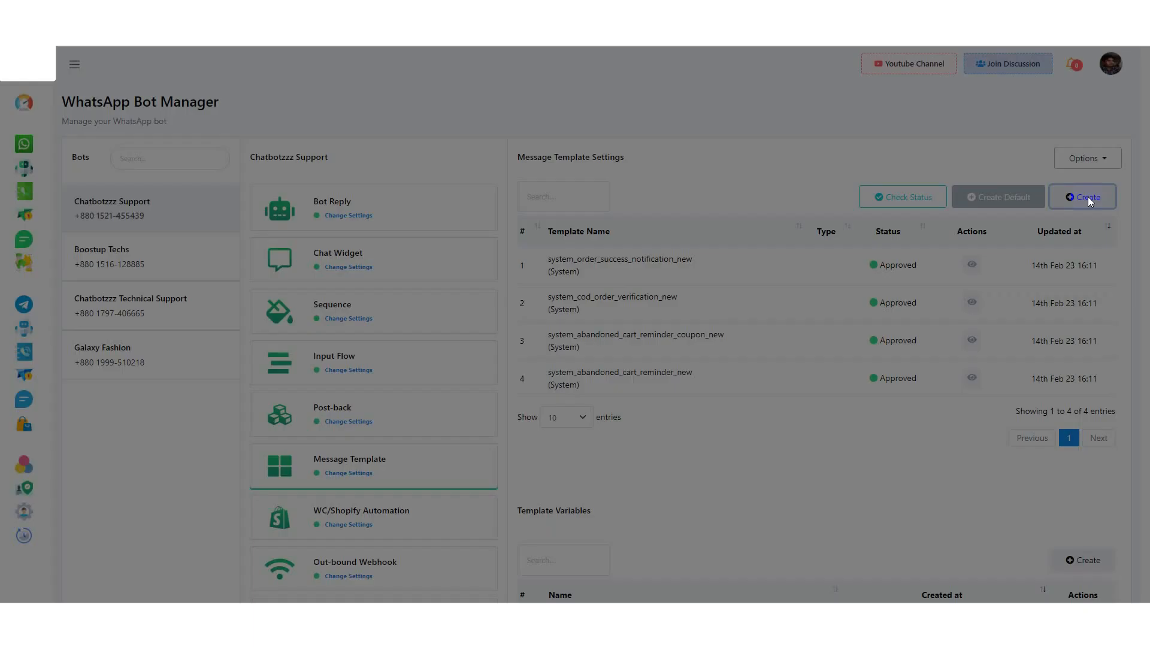
left_click(745, 115)
type("Payment Dues")
left_click_drag(901, 125, 952, 95)
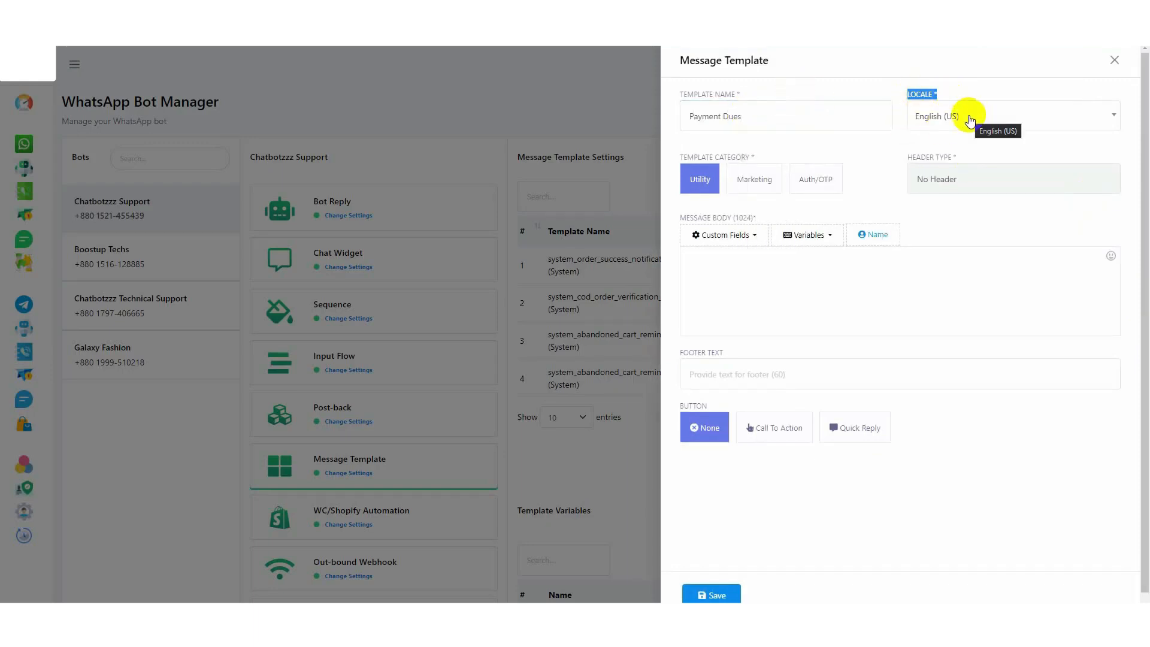
- Set the template category to Utility and the header type to No Header
left_click_drag(689, 157, 793, 155)
left_click(770, 163)
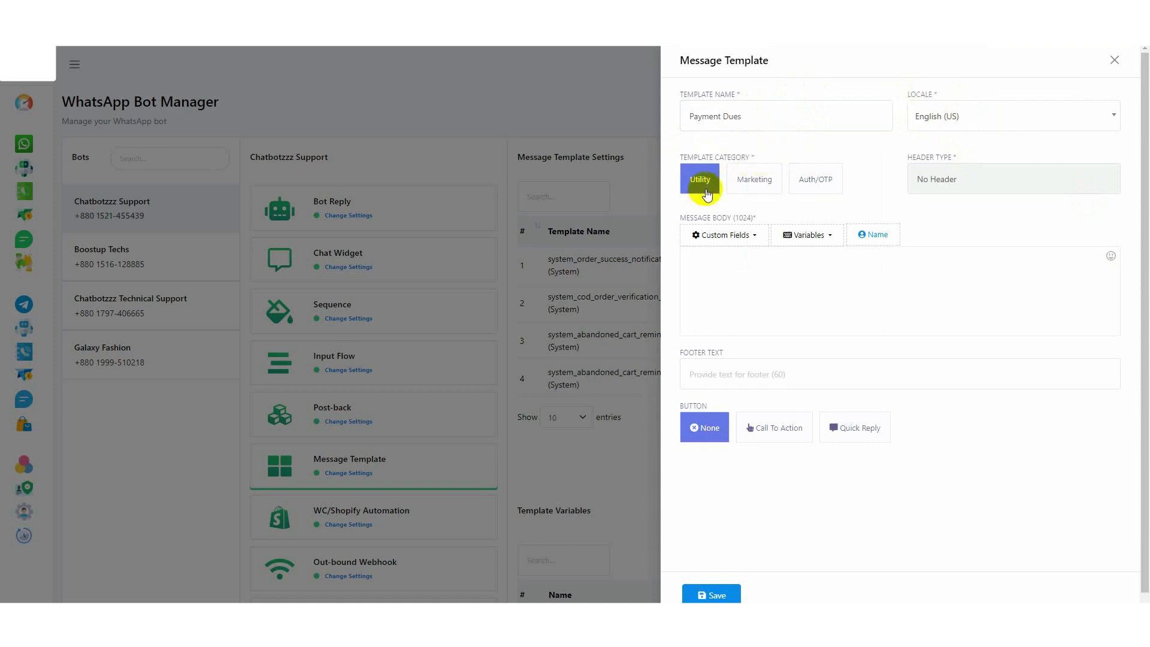
left_click(755, 179)
left_click(815, 179)
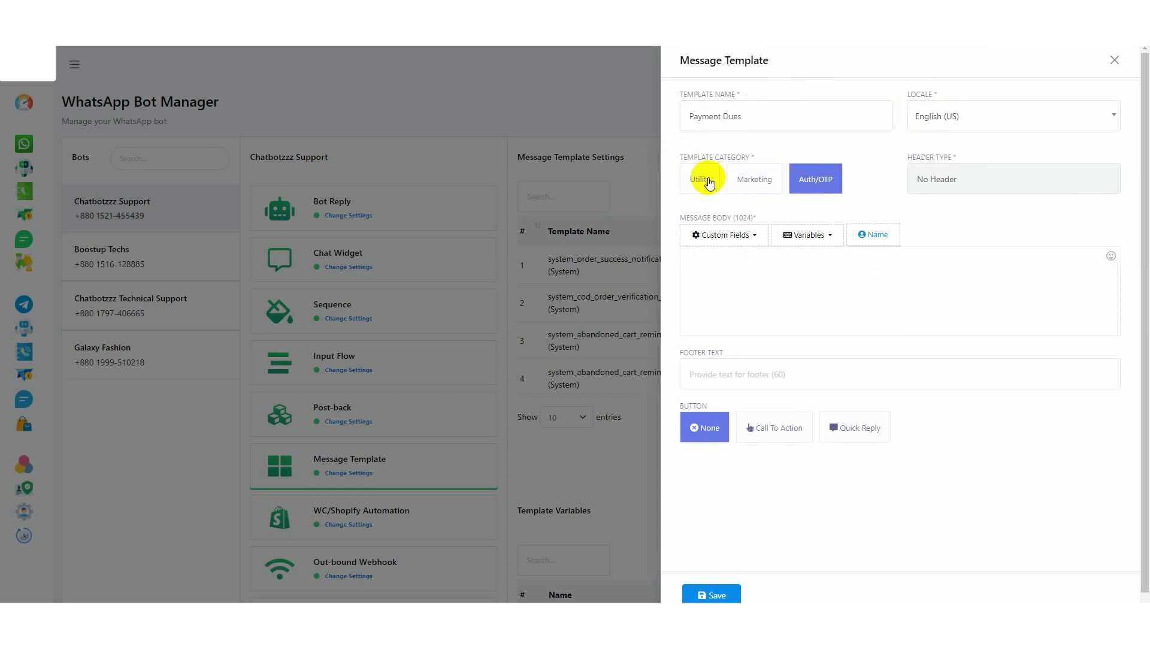
left_click(709, 182)
left_click_drag(898, 156, 979, 156)
left_click(927, 184)
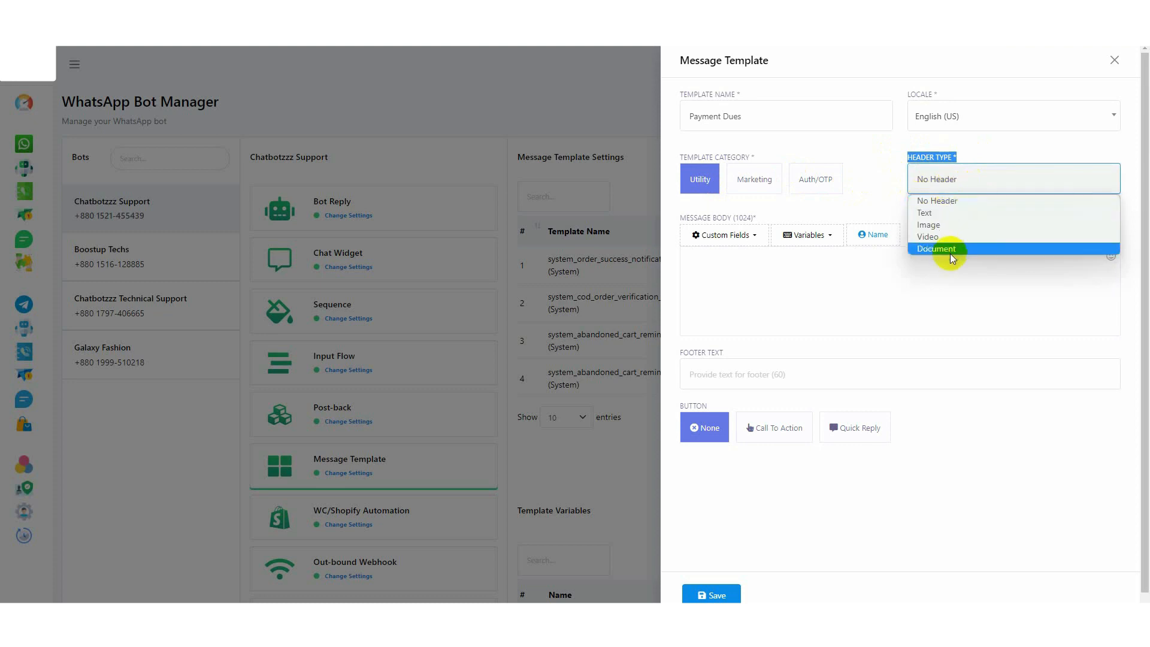
left_click(951, 200)
- Begin the template's message body with "Hello," followed by the #User-Name# placeholder
left_click(739, 291)
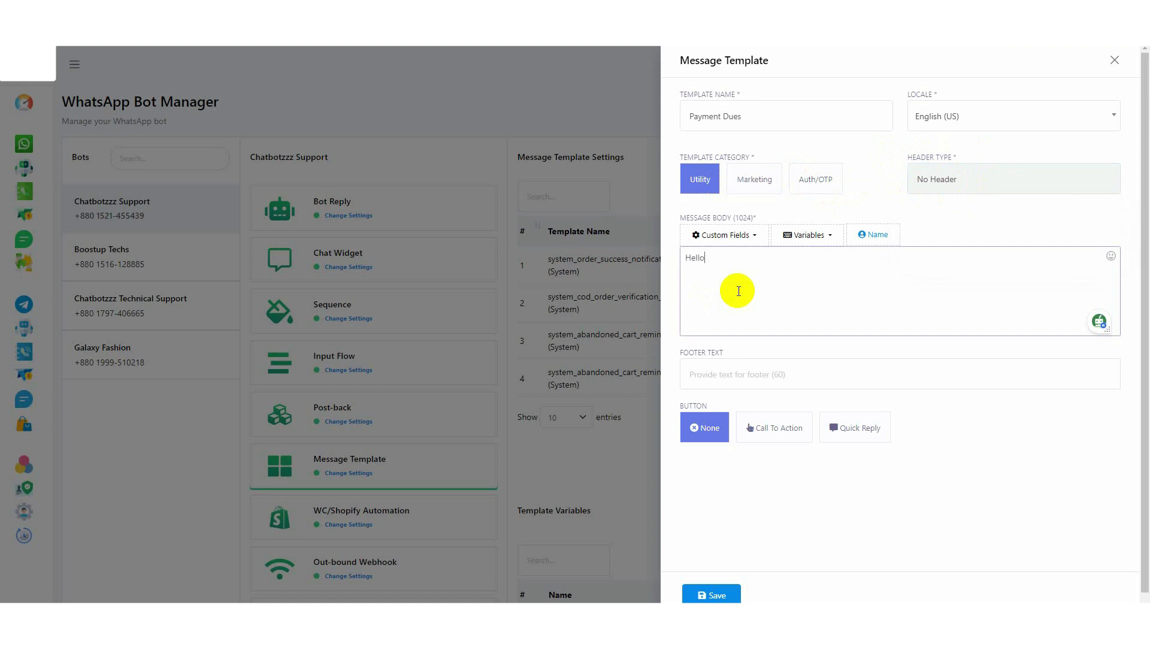
left_click(738, 236)
scroll(727, 286, "down", 1)
scroll(727, 288, "up", 1)
left_click(753, 210)
left_click(720, 266)
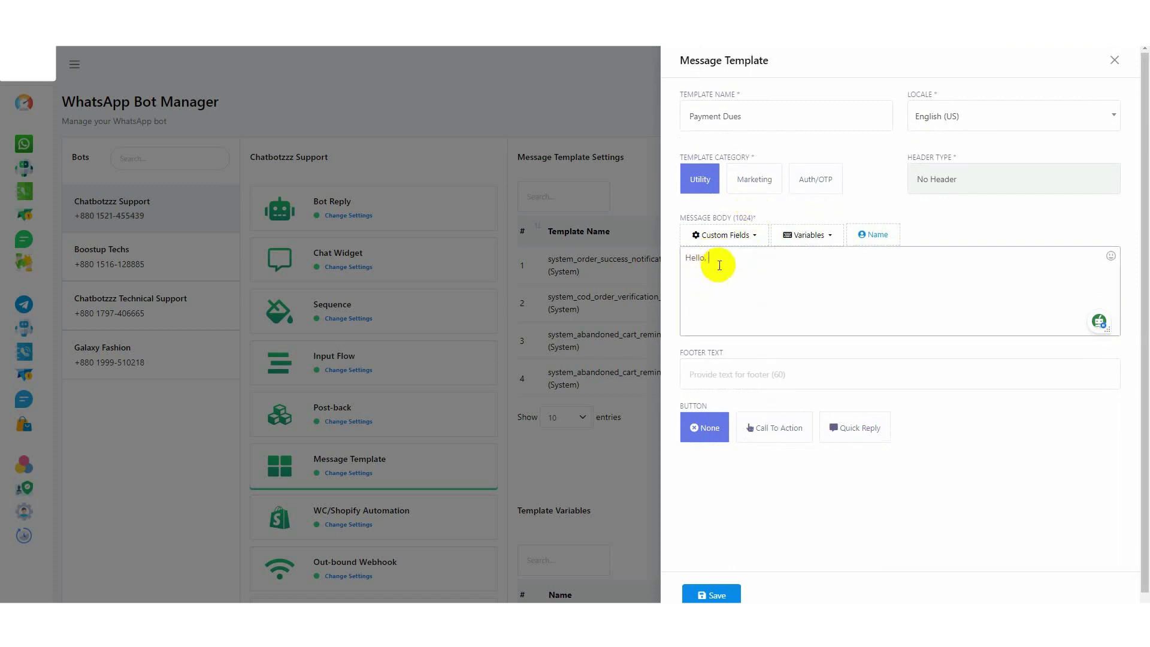
left_click(875, 234)
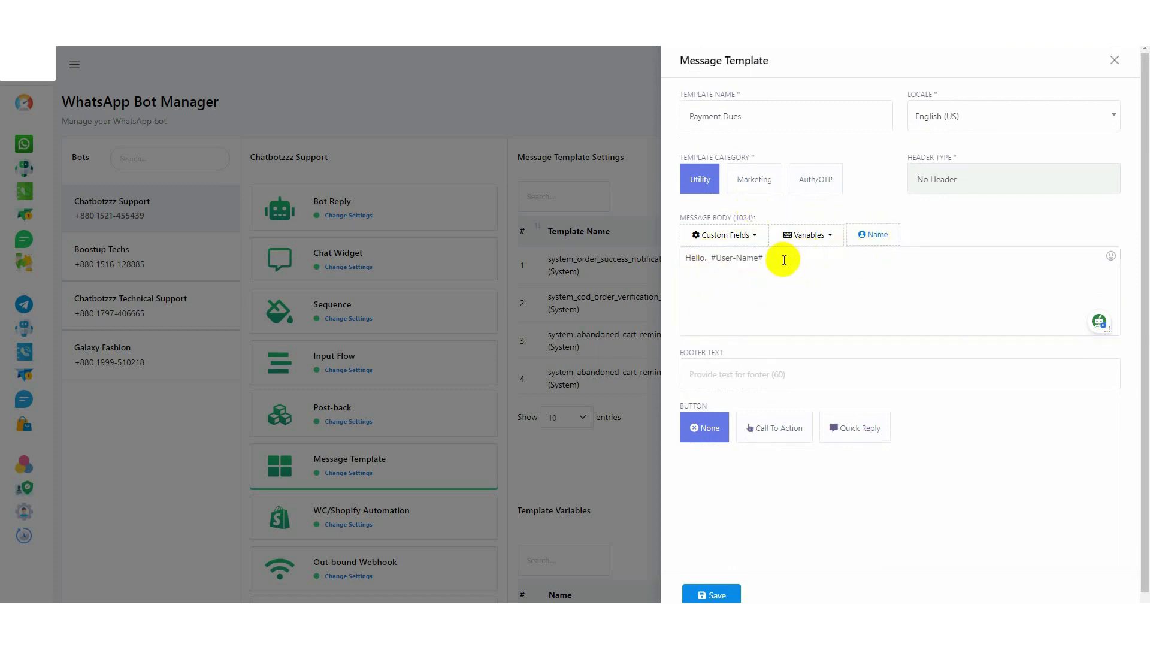
- Add body text "Thank you for being with us. We have noticed that you have some dues on your account." and "Details are given below."
left_click(854, 276)
type("Thank you for being wi")
type("th us. We have noticed that you have some dues on your a")
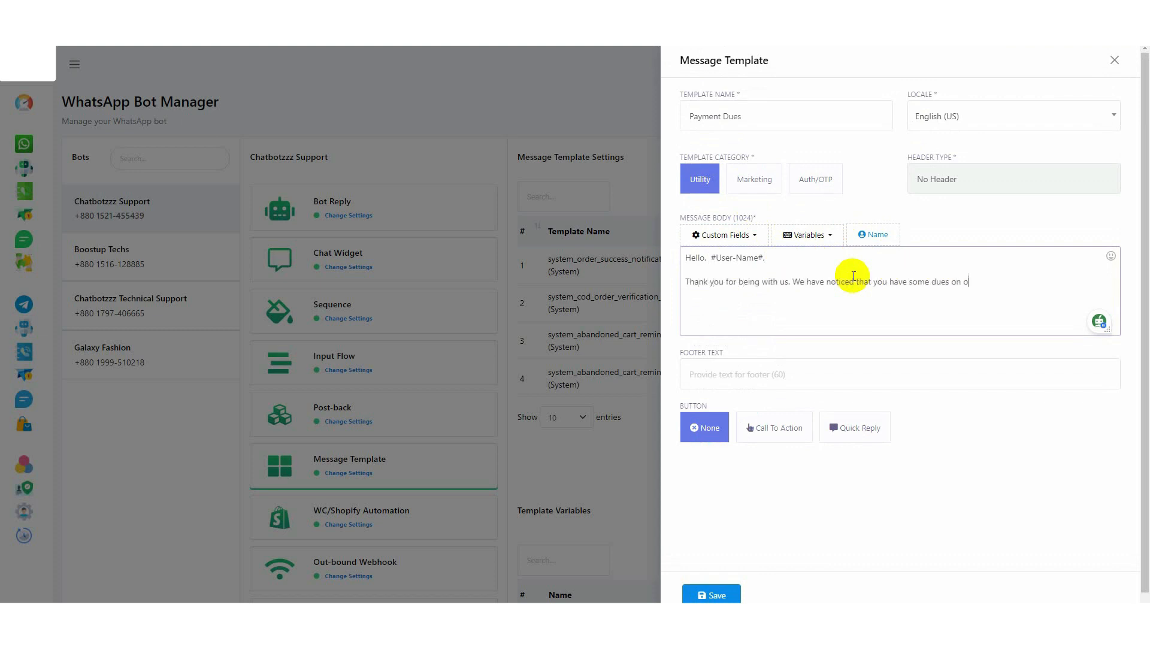
type("ccount.")
key("Return")
type("Details are given below.")
- Add the lines "Dues:" with the Due custom field and "Last Date of Payment:" with the Date custom field
key("Return")
type("Dues:")
left_click(725, 234)
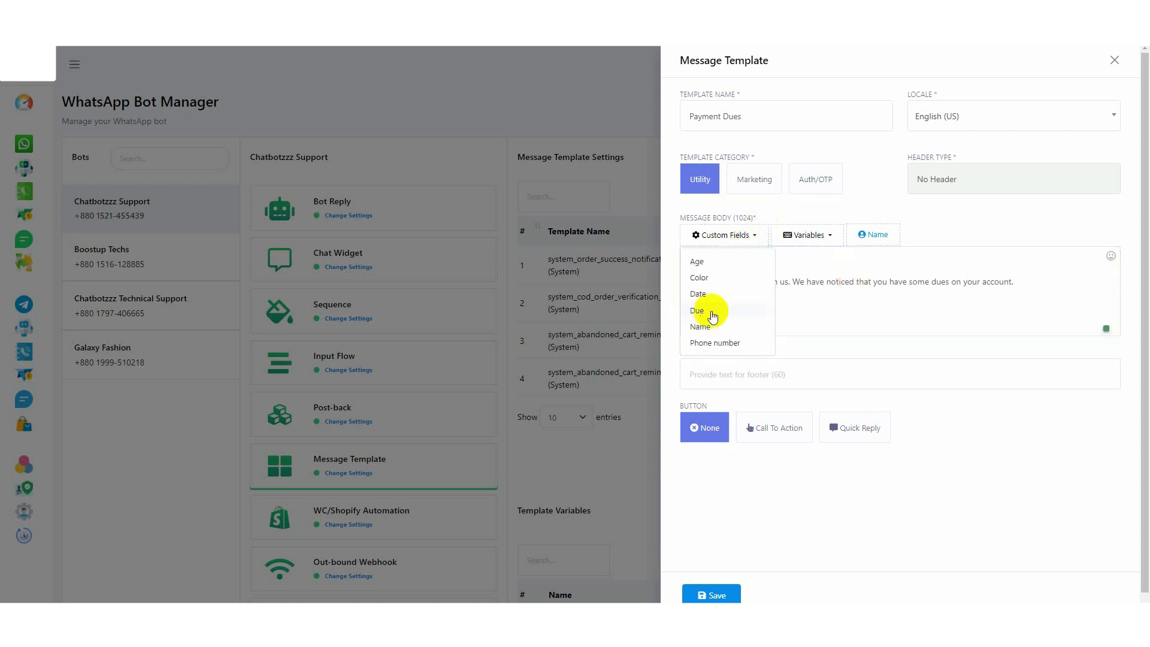
left_click(693, 308)
key("Return")
type("Last Date of Payment:")
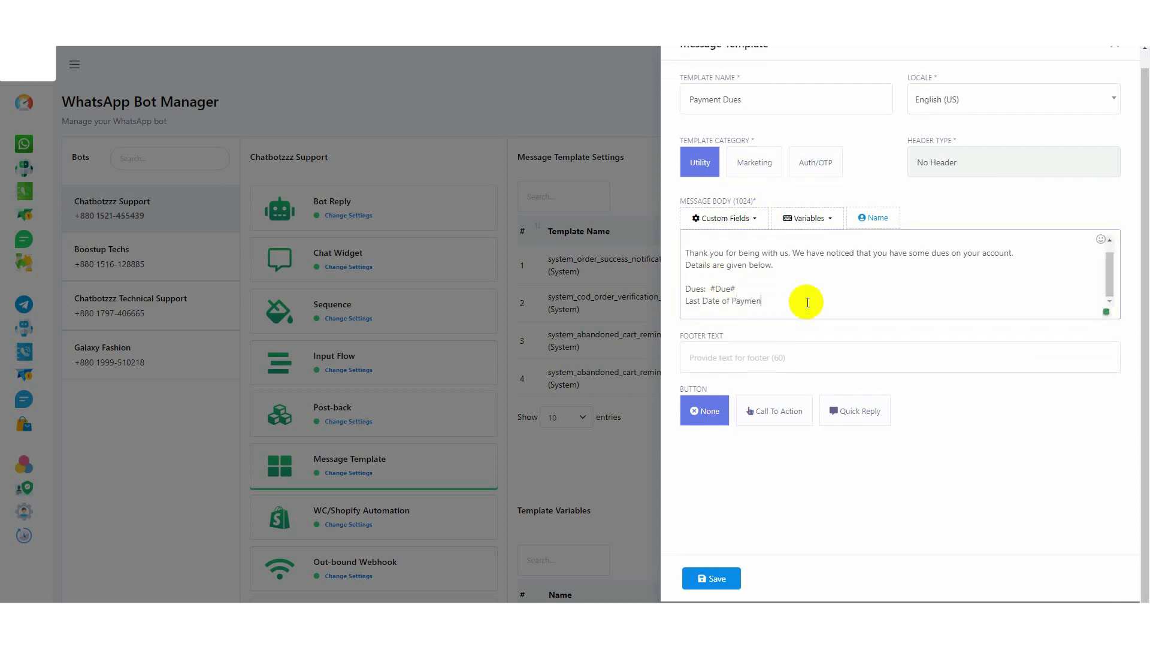
left_click(745, 227)
left_click(713, 278)
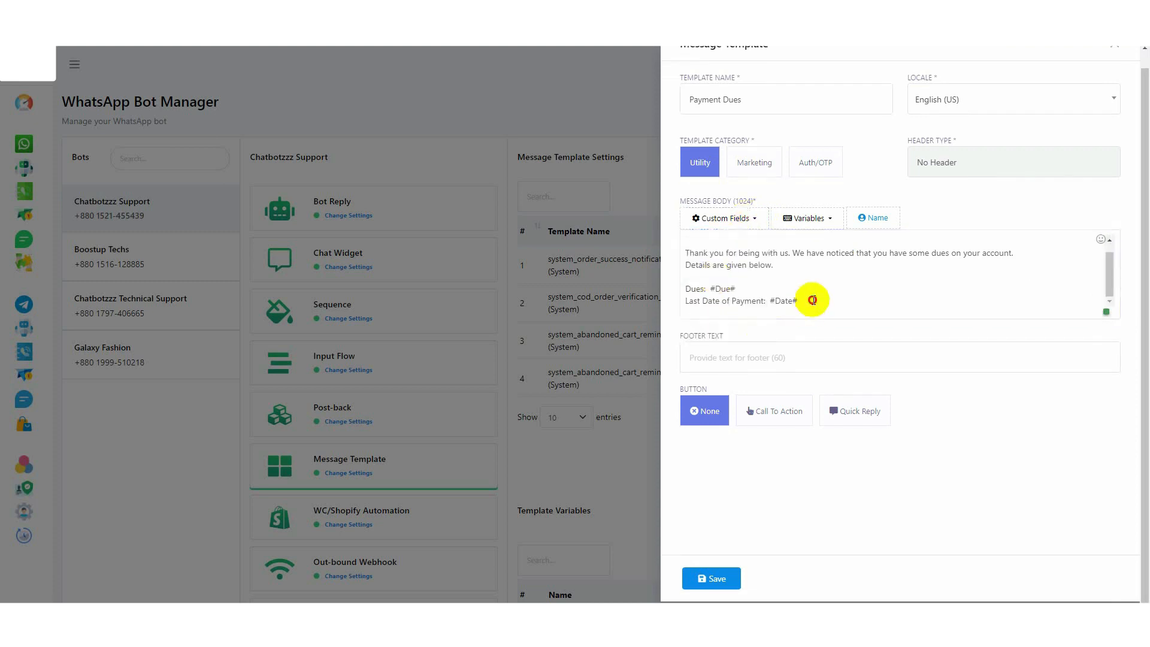
- Finish the message body with "Please pay your dues on or before the last day of your payment." and "Thanks and Regards"
key("Return")
key("Return")
type("Please pay your dues")
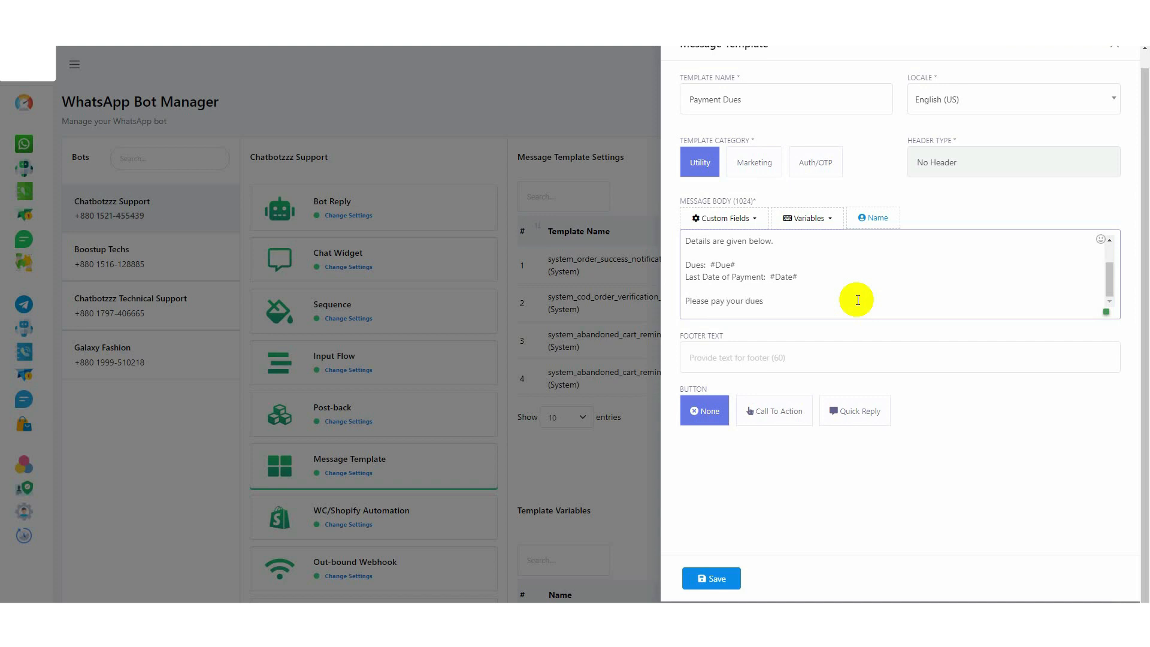
type(" on or before the last day of your payment.")
key("Return")
key("Return")
type("Thanks and Re")
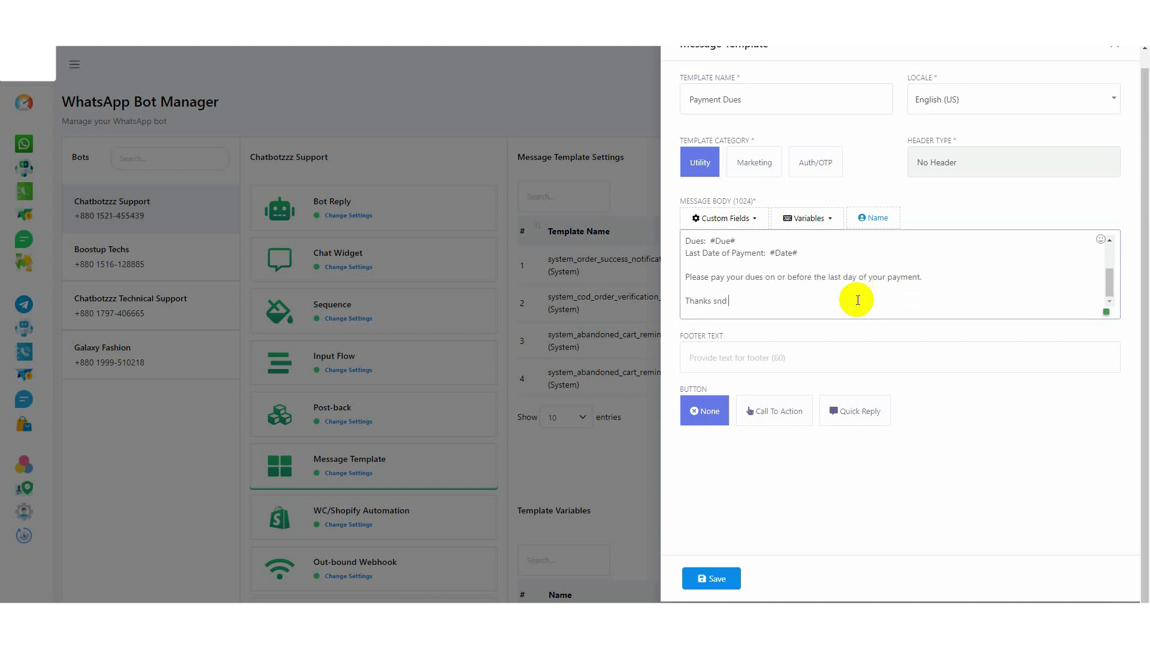
type("gards")
- Rename the template to payment_dues, save it, and synchronize the message templates' approval status
scroll(858, 300, "up", 5)
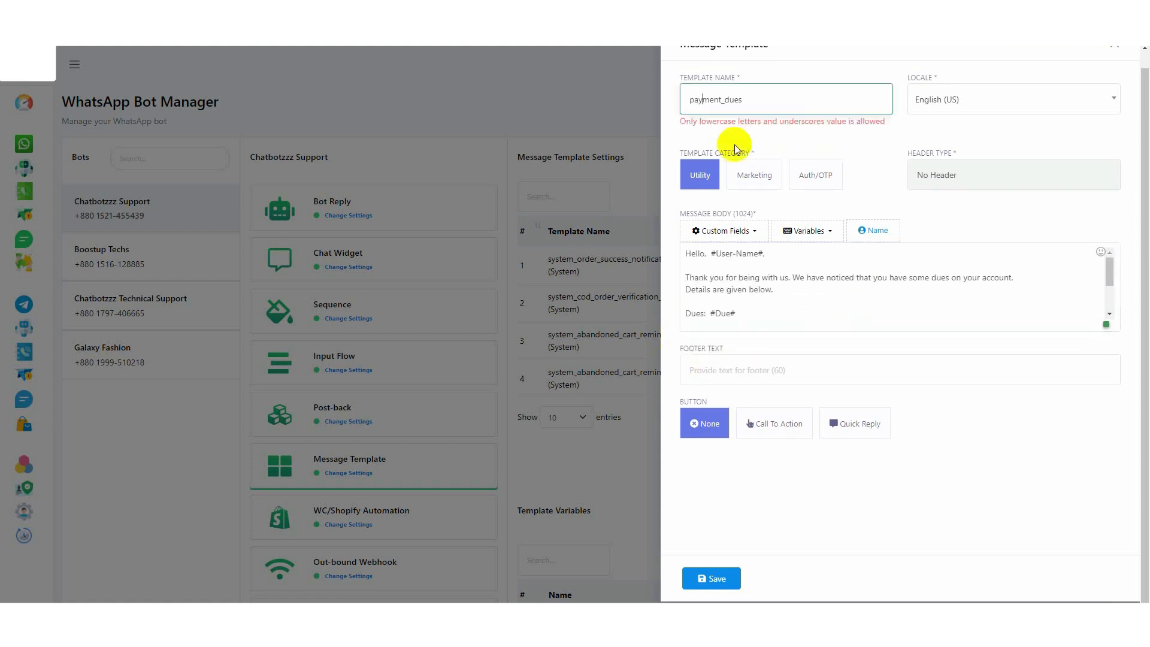
left_click(722, 577)
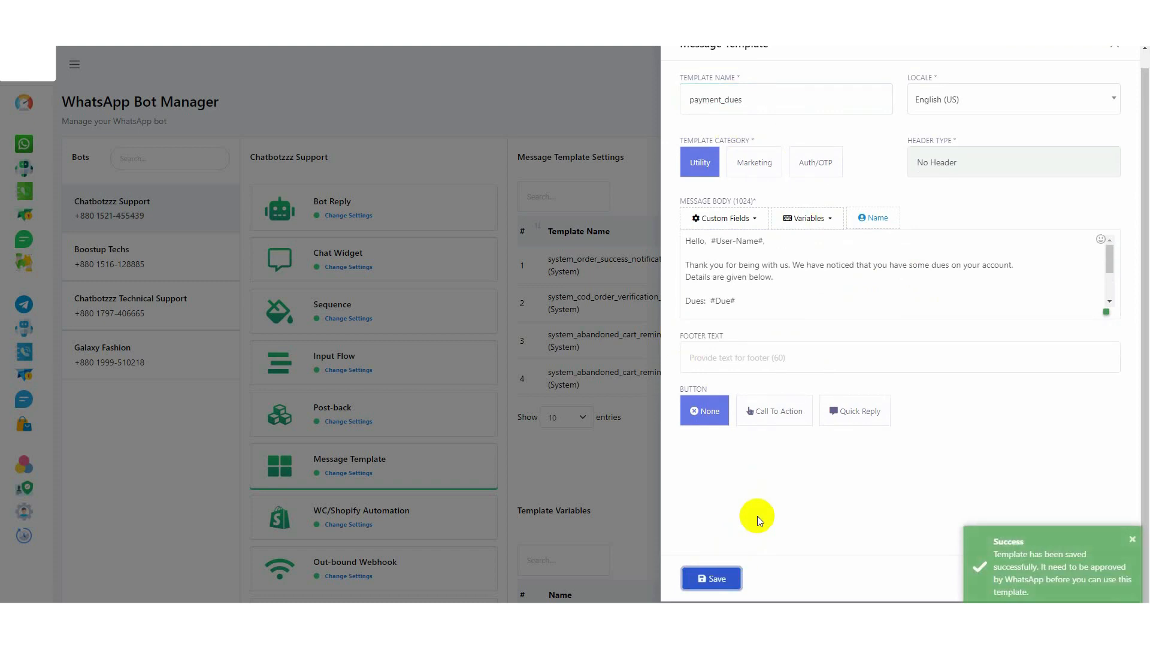
scroll(1058, 225, "up", 1)
left_click(1115, 60)
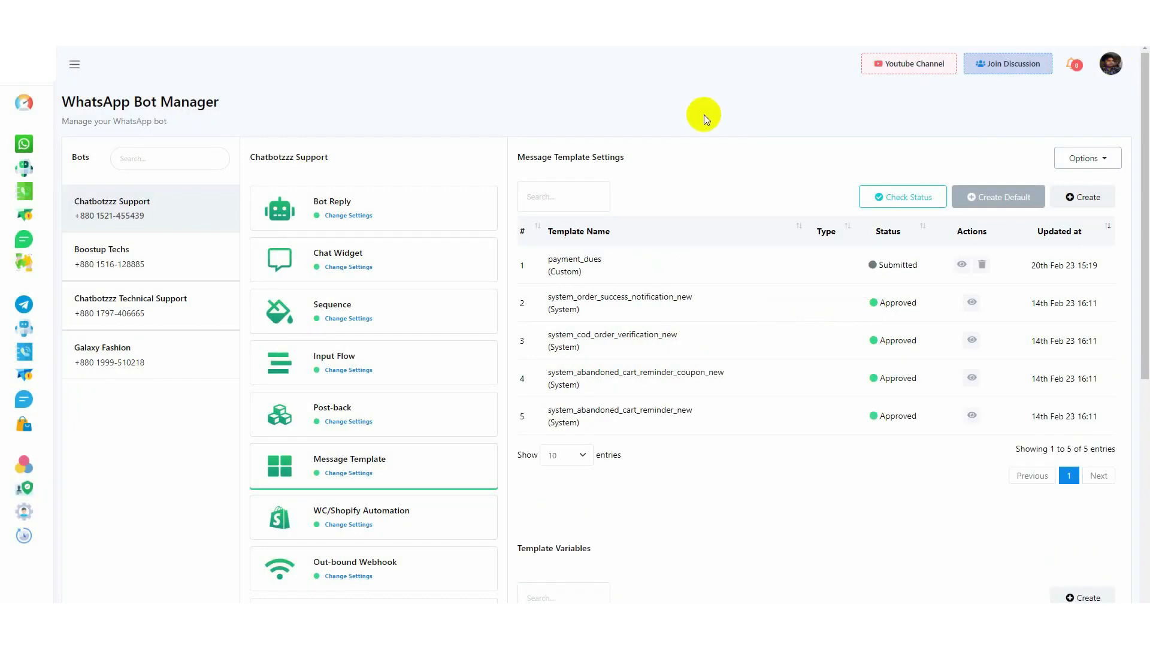
left_click(905, 197)
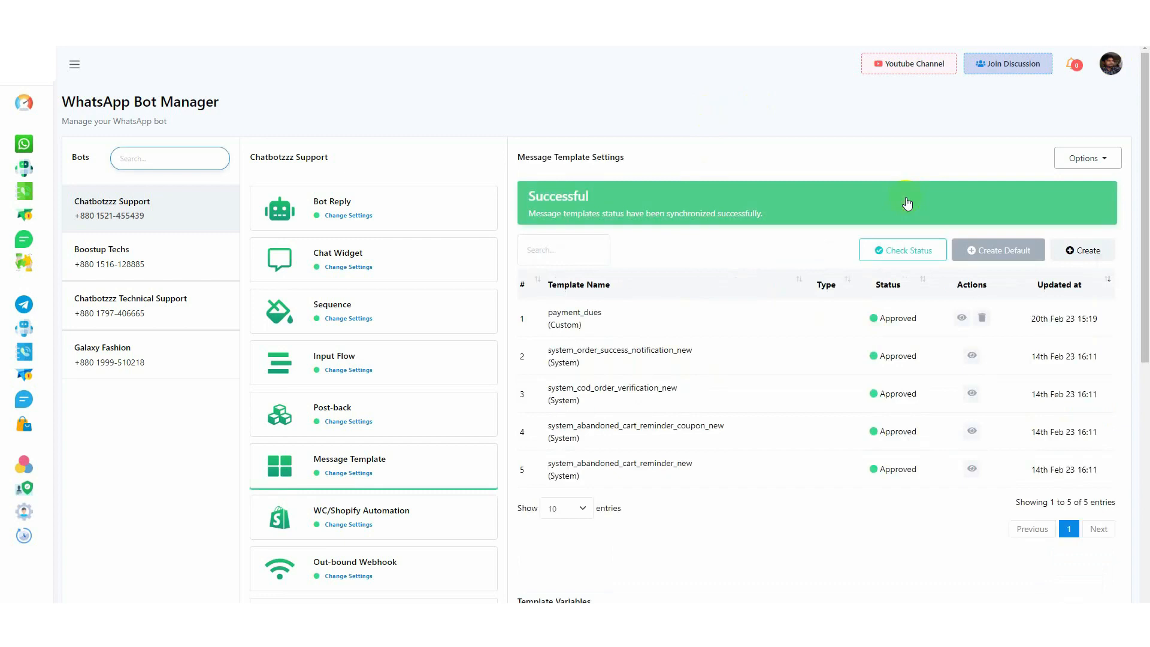
left_click_drag(543, 311, 923, 325)
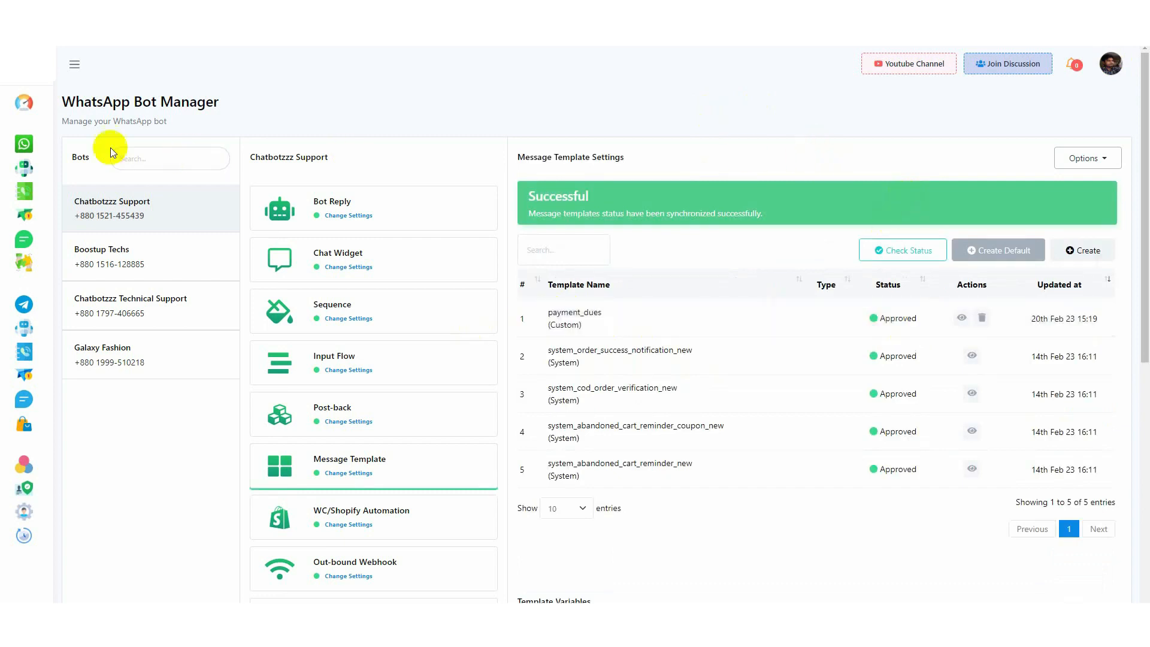
- Create a WhatsApp broadcasting campaign named Payment Dues and set it to Anytime instead of 24 hours
left_click(26, 216)
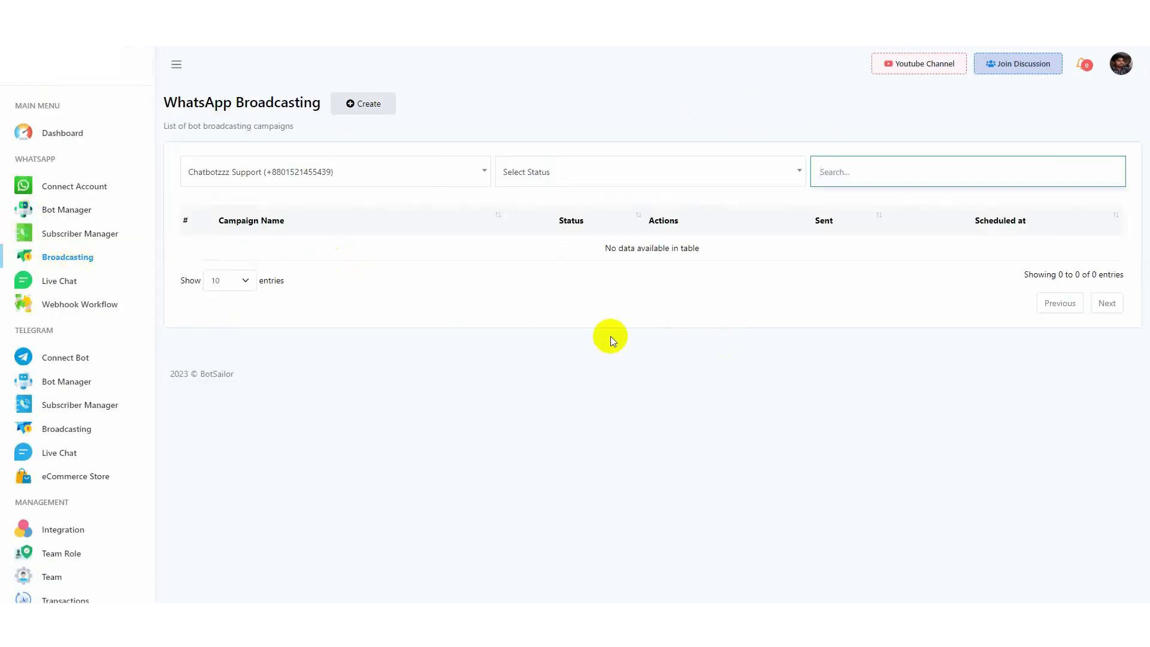
left_click(375, 103)
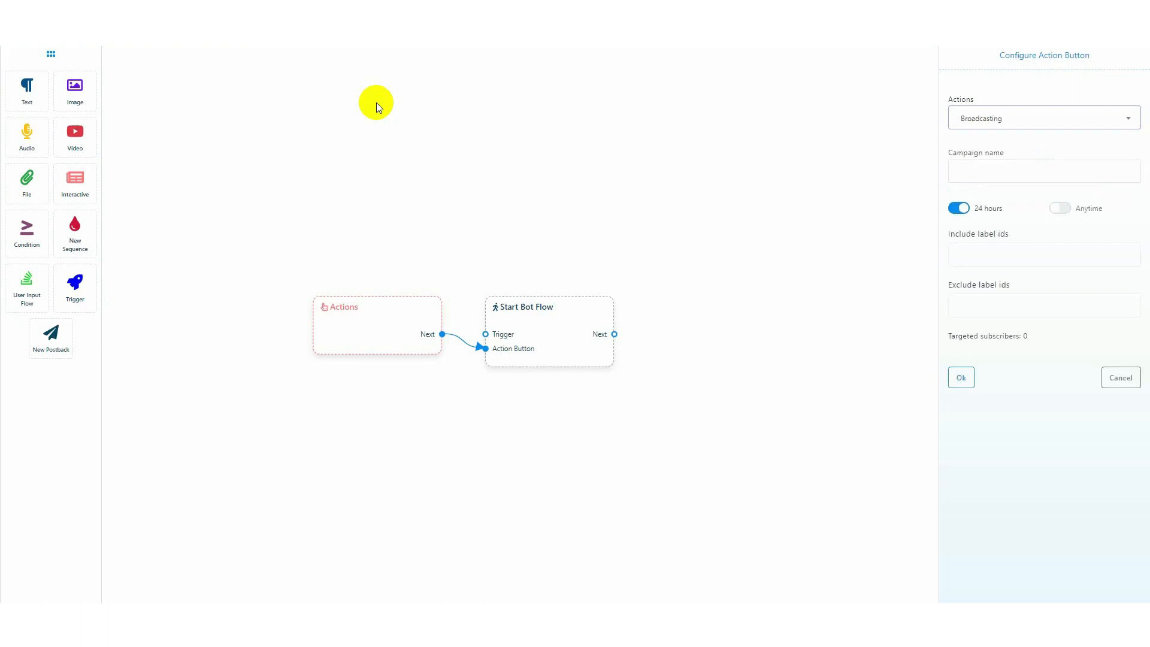
left_click(989, 172)
type("Pam")
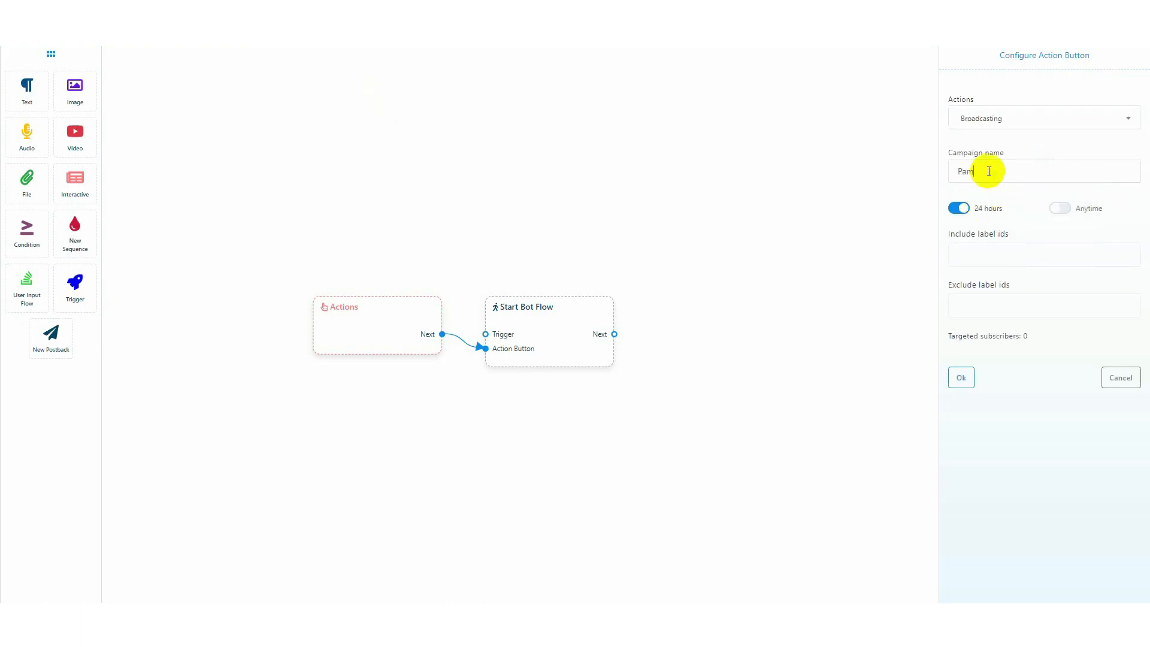
type("ment Dues")
left_click(1061, 210)
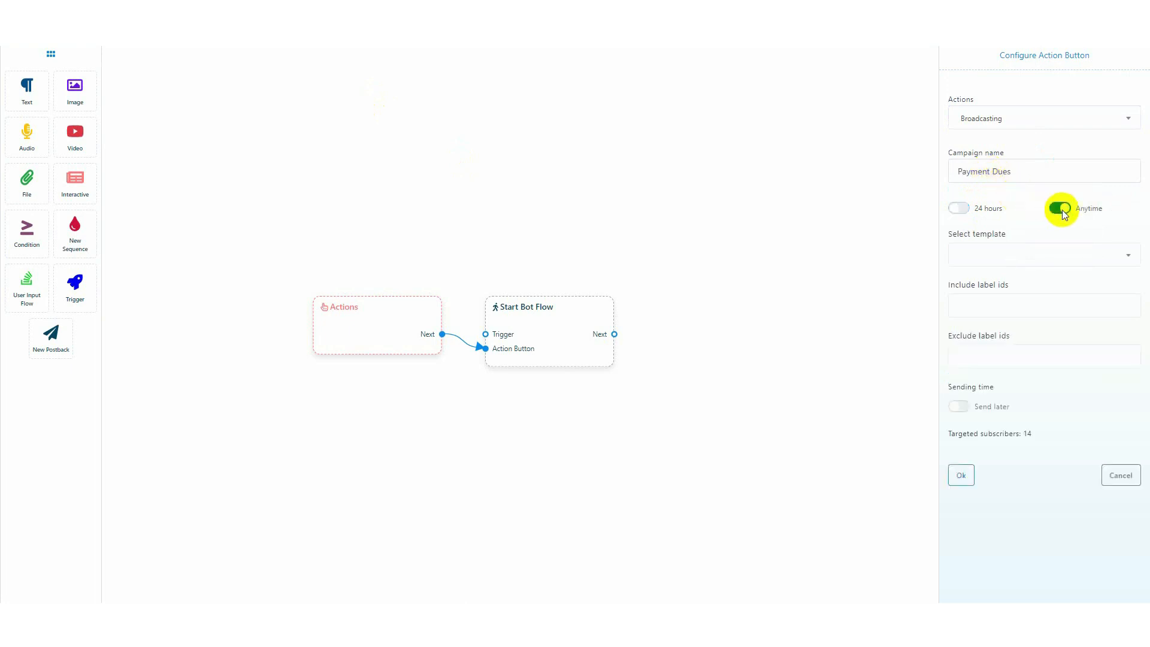
- Select the payment_dues template for the broadcast and include subscribers with the Payment Dues label
left_click_drag(952, 235, 1046, 240)
left_click(1030, 259)
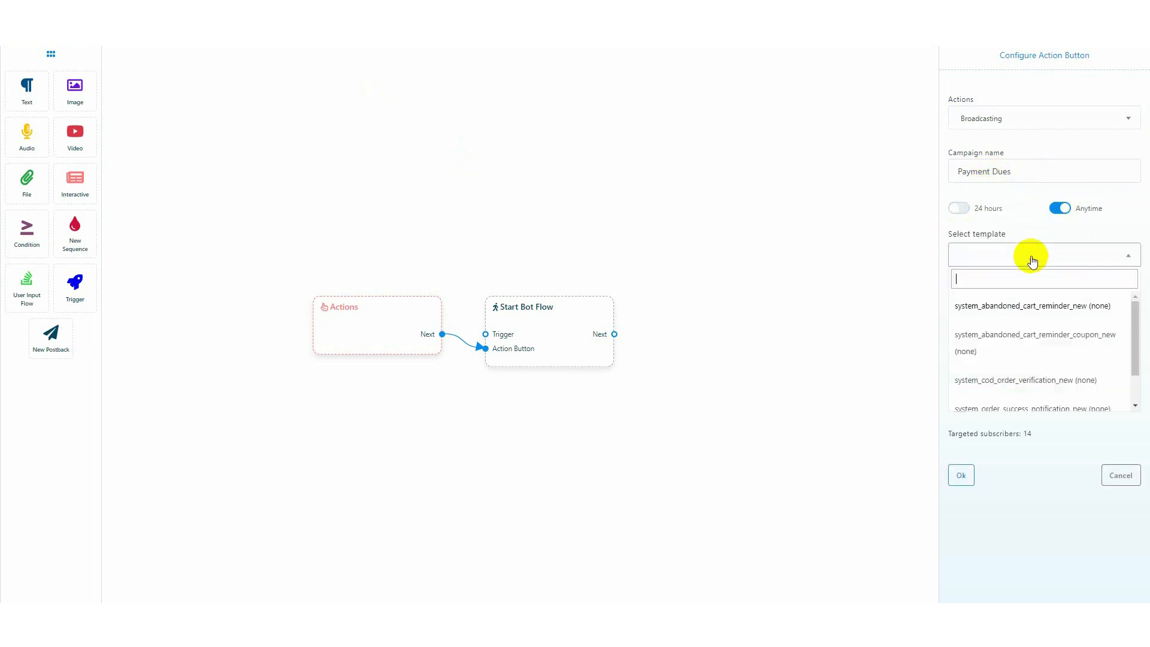
scroll(1025, 330, "down", 1)
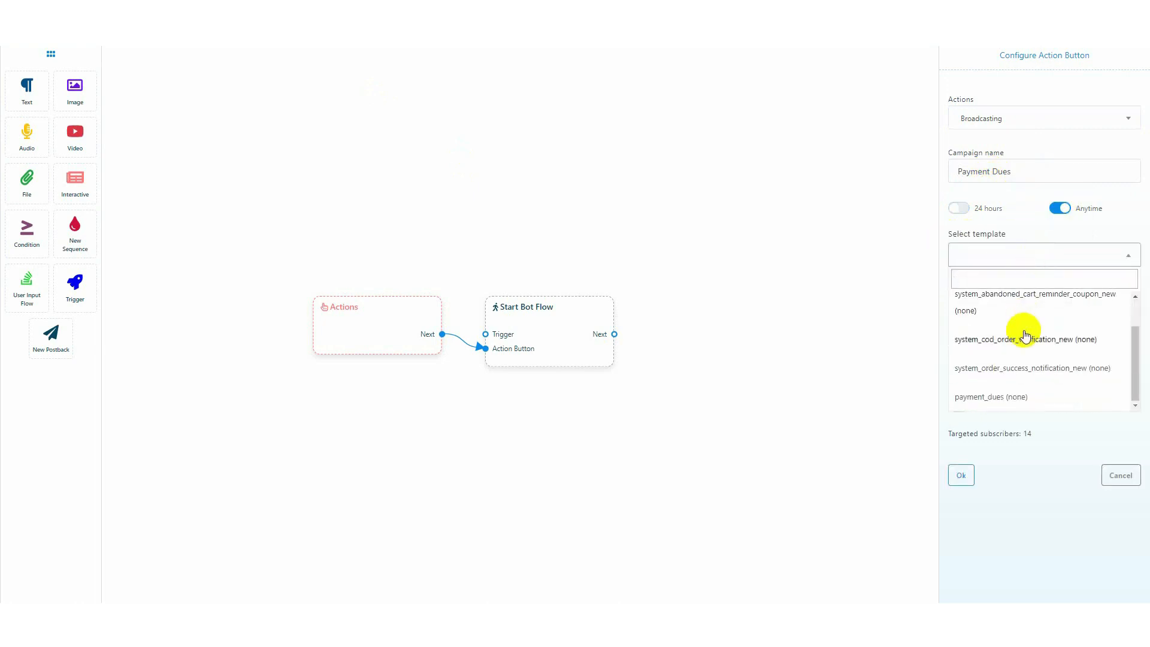
left_click(1002, 397)
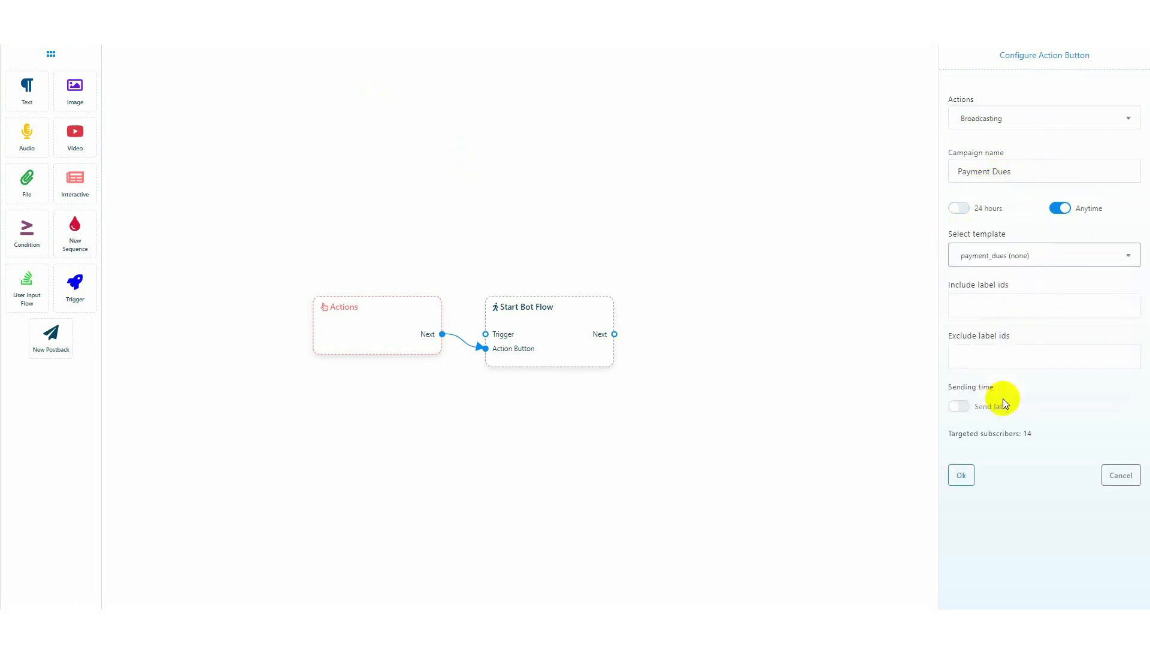
left_click(1010, 308)
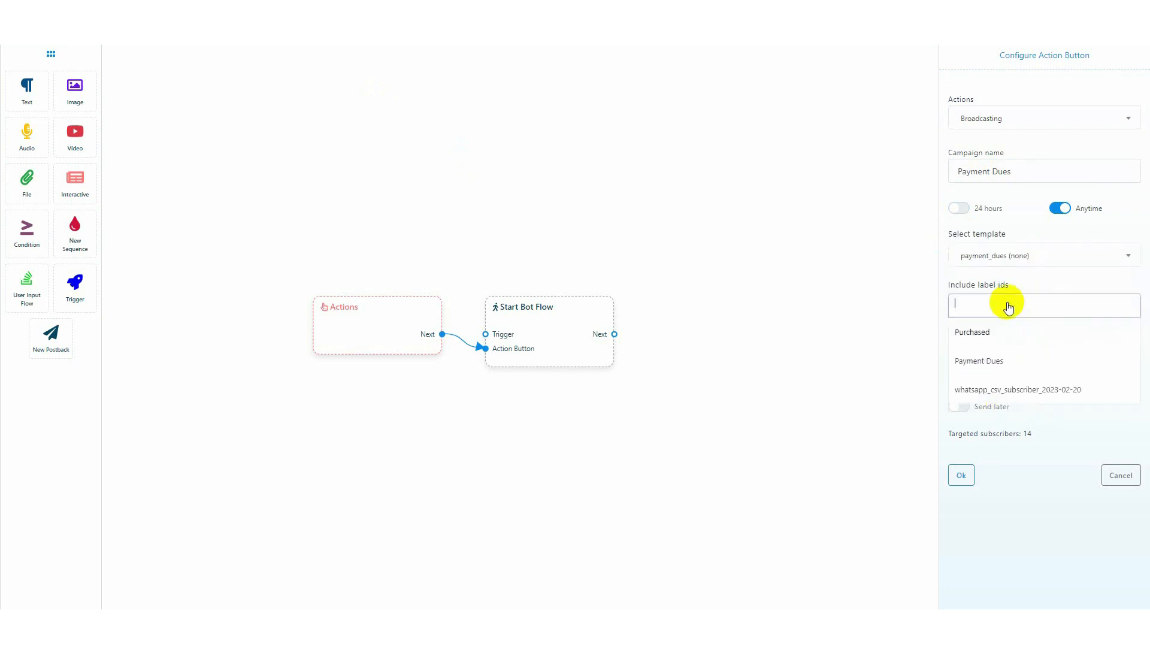
left_click(992, 362)
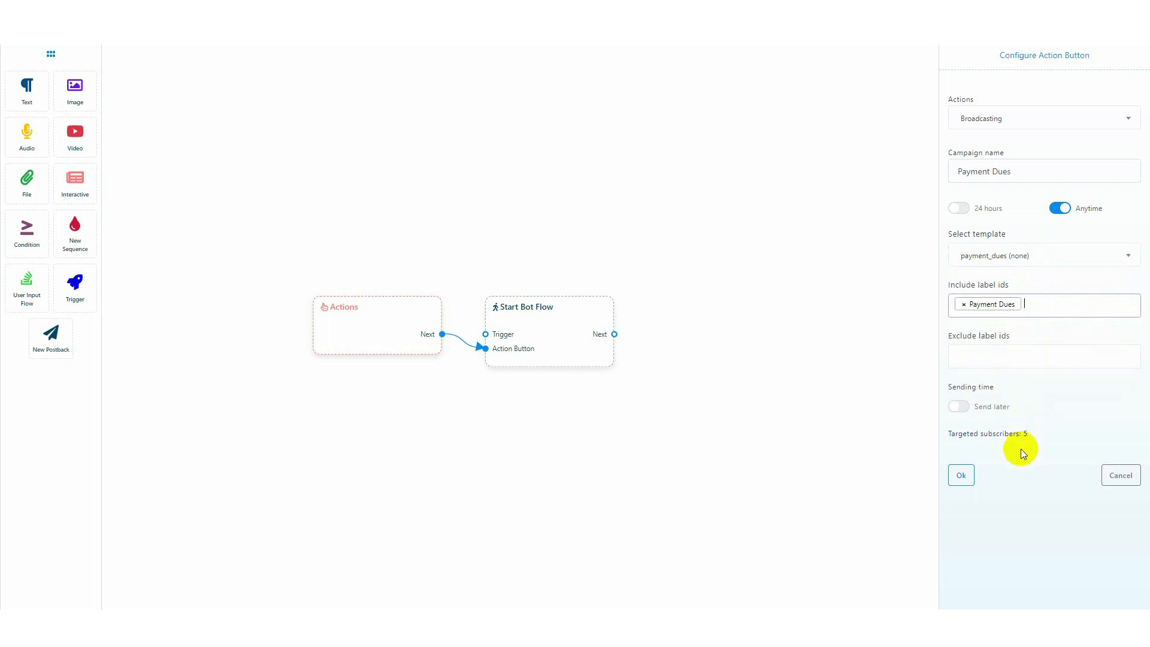
- Check the targeted subscribers count for the Payment Dues broadcast and confirm the broadcasting action's settings
left_click(1052, 422)
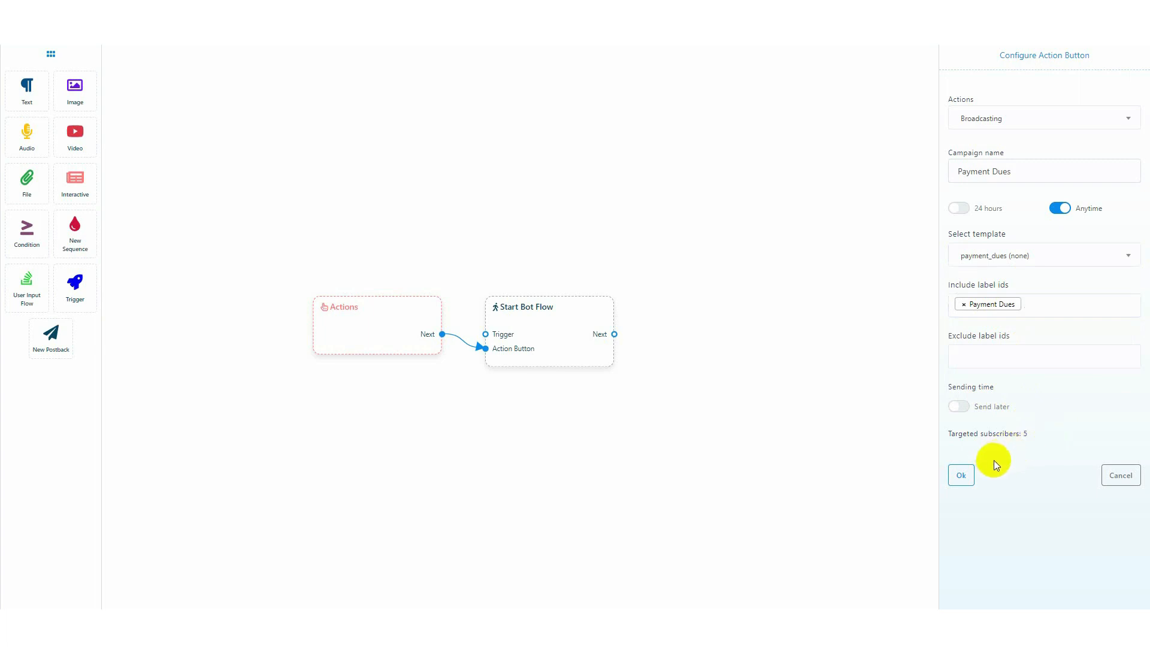
left_click_drag(947, 434, 1037, 434)
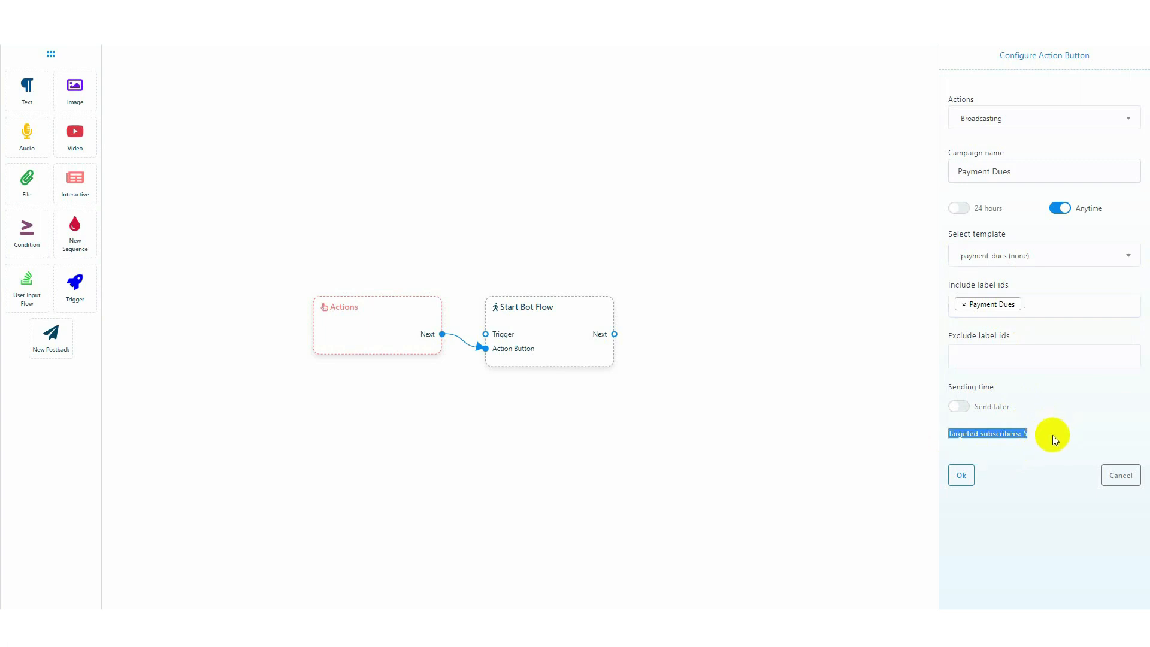
left_click(1053, 438)
left_click(961, 476)
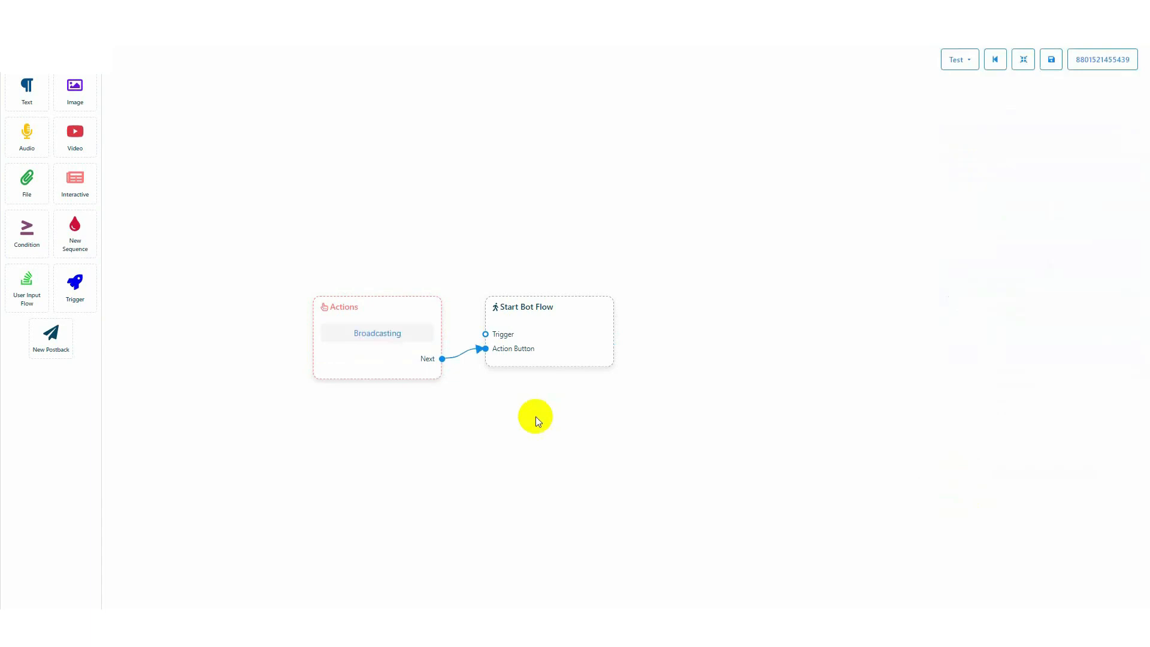
- Title the Start Bot Flow element Payment Dues and save the broadcast flow
left_click(554, 332)
type("Payment Dues")
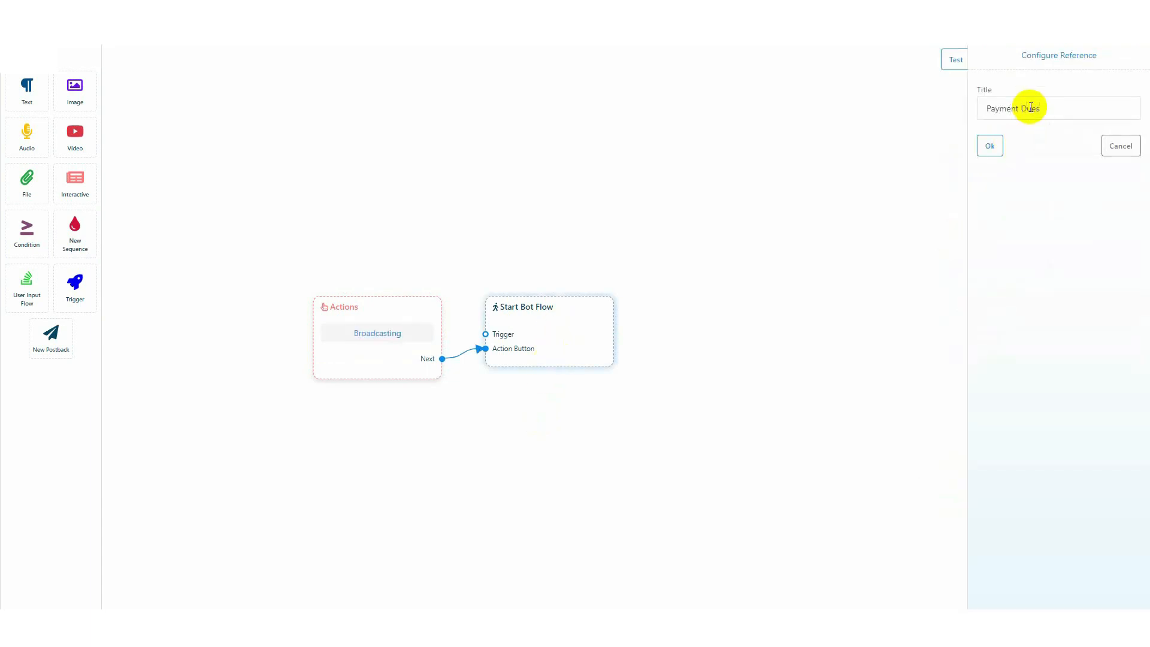
left_click(990, 145)
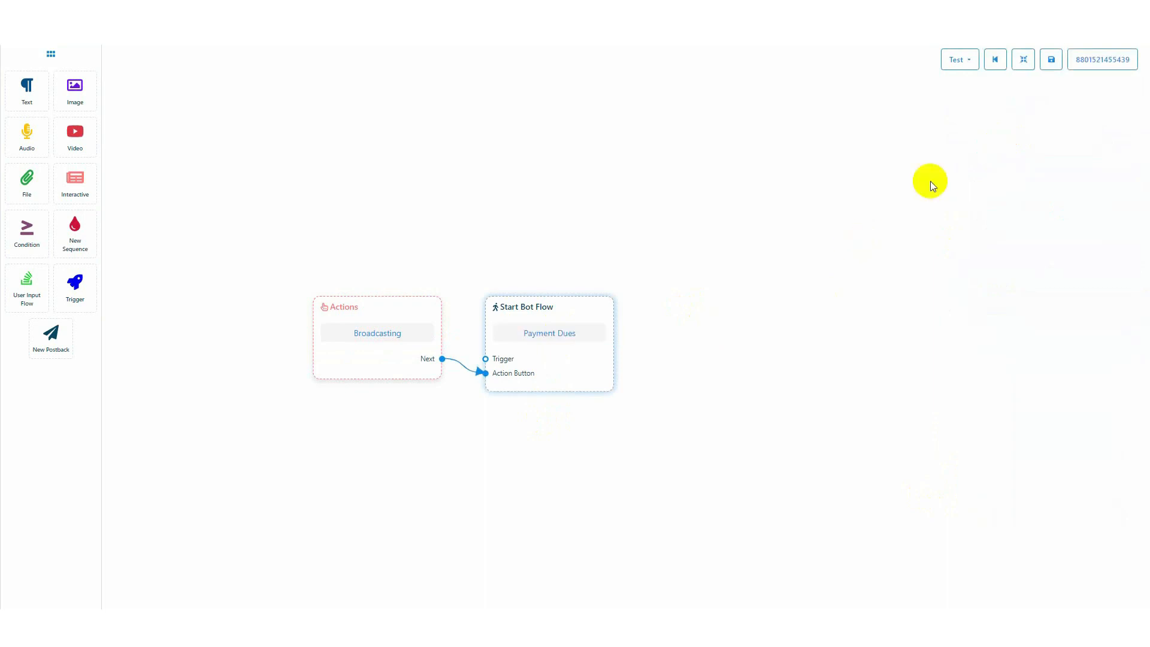
left_click(1052, 59)
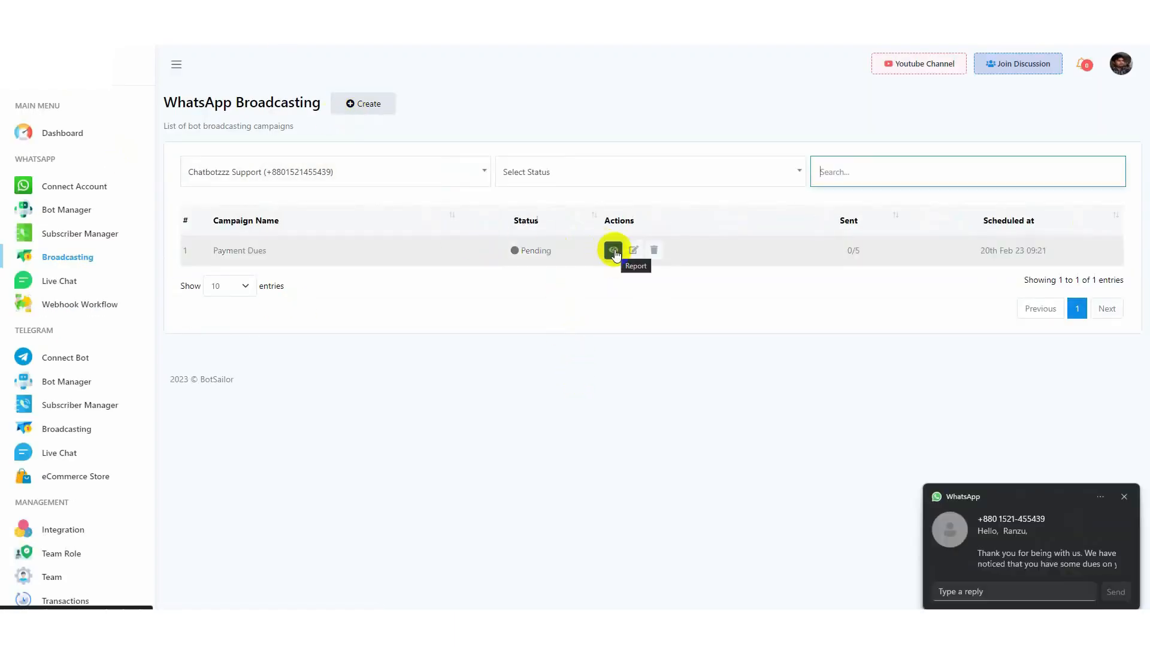
- Open the received broadcast message in WhatsApp, check its dues and last date of payment, and close WhatsApp
left_click(1046, 551)
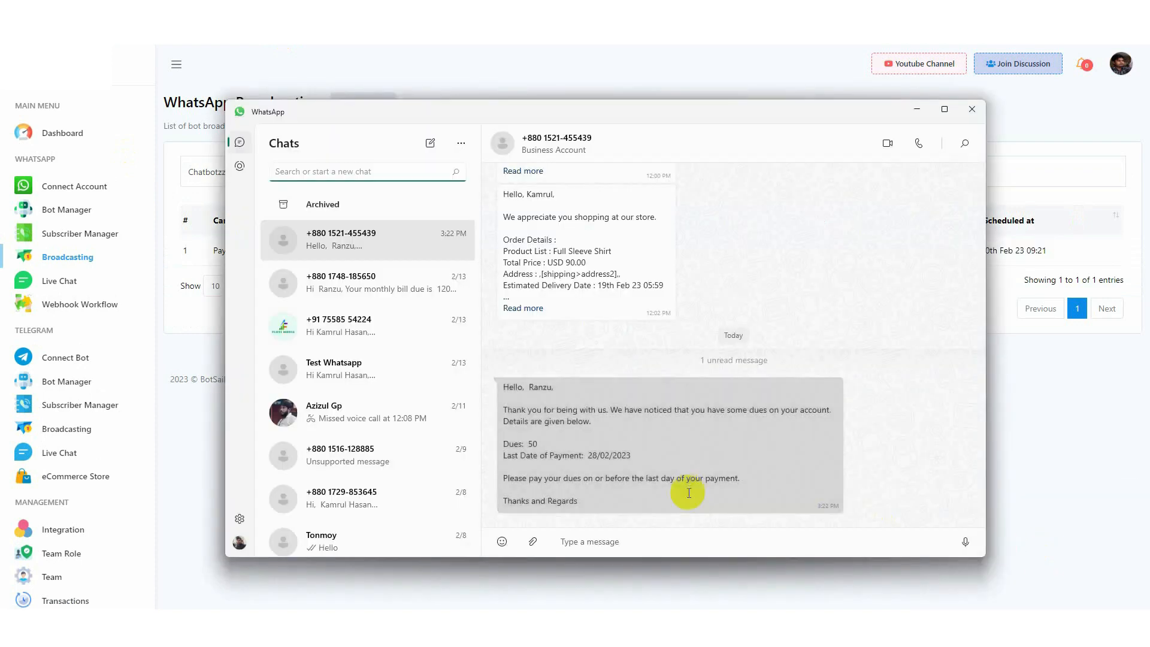
double_click(531, 444)
left_click(538, 471)
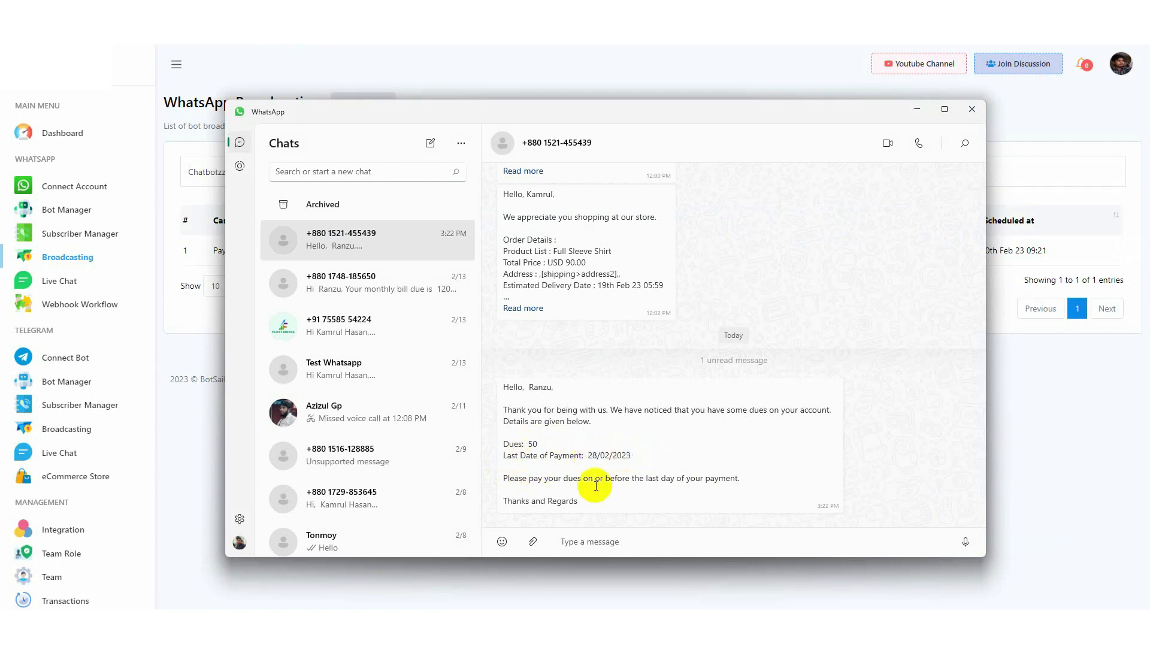
left_click(972, 109)
- View the Payment Dues campaign's report with its delivery status and recipients, and close it
left_click(632, 250)
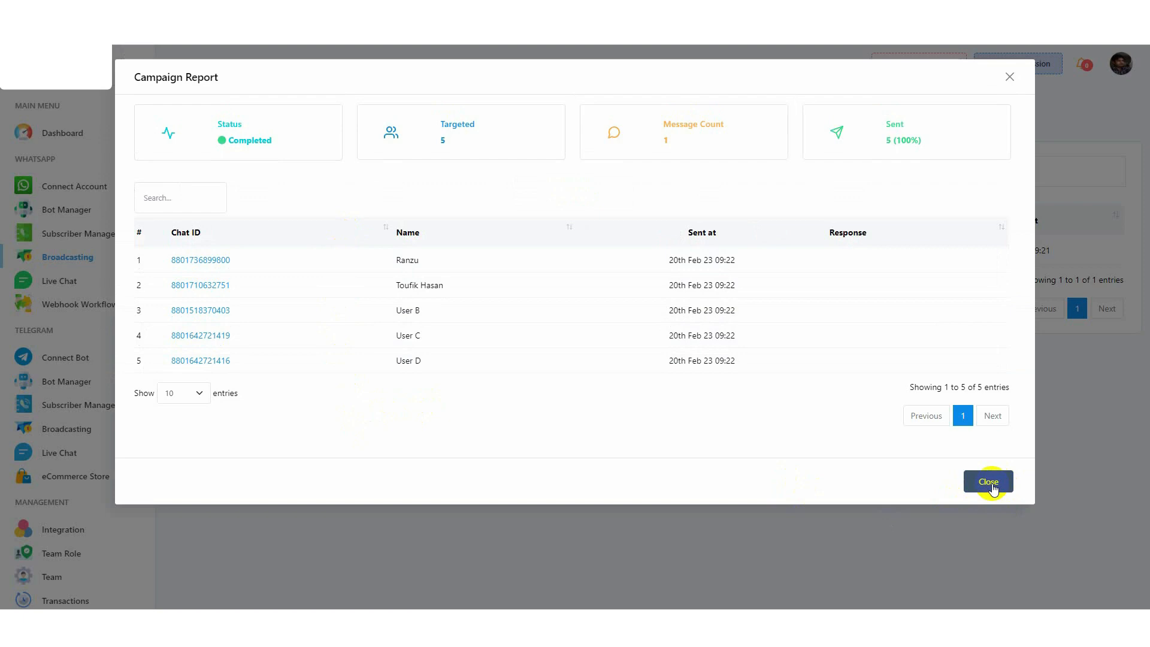
left_click(990, 482)
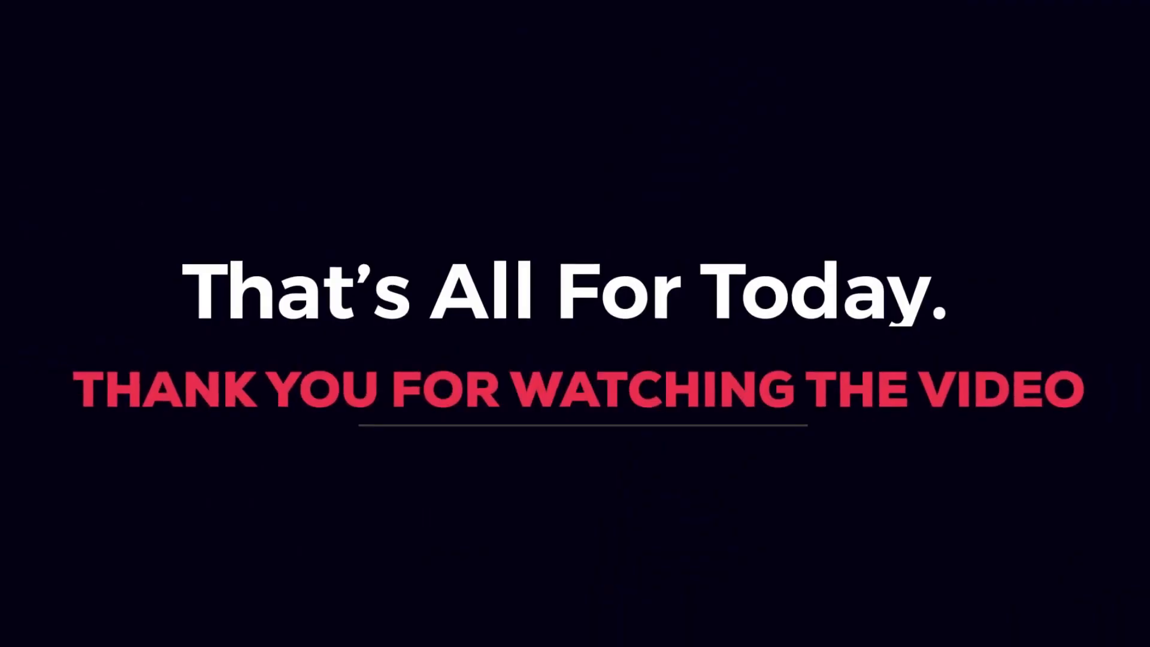